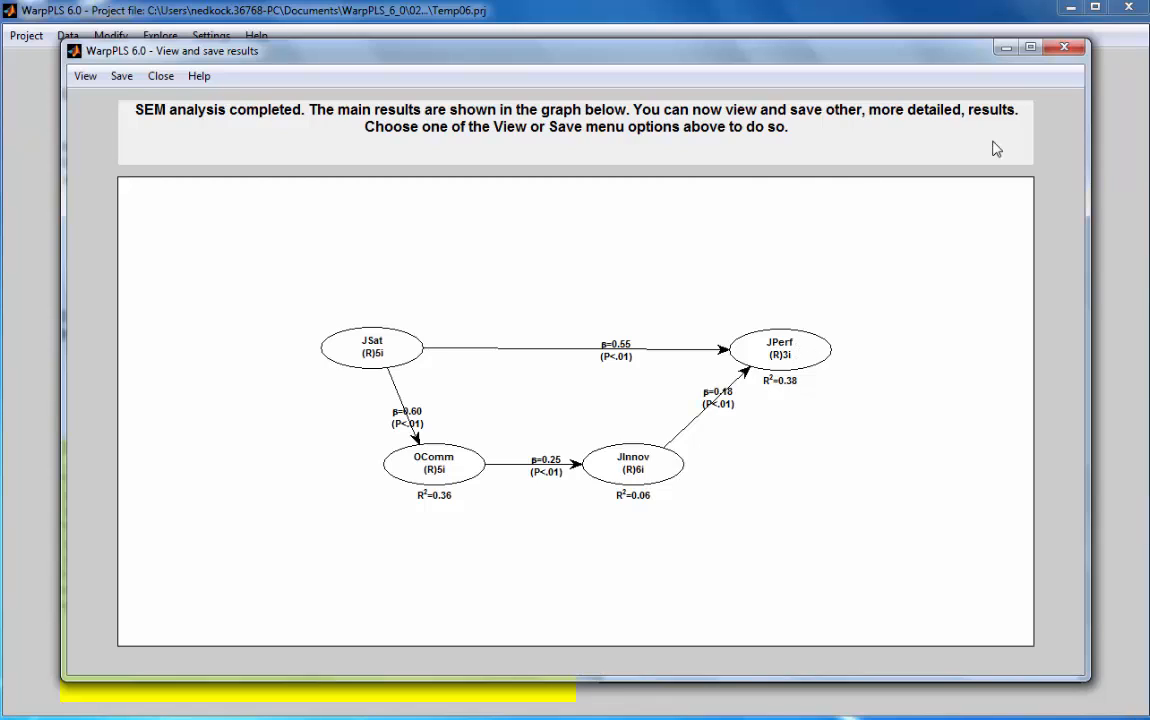
# Close the SEM results and browse the rows and columns of the raw indicator data
pyautogui.click(1065, 48)
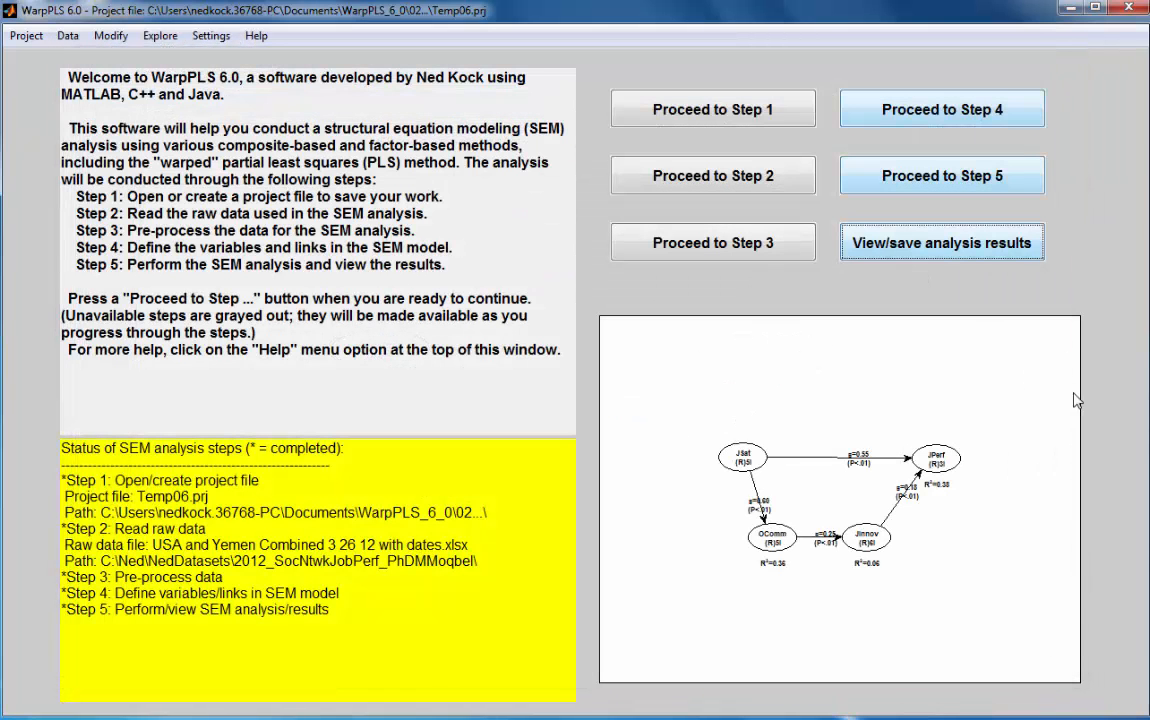
pyautogui.click(70, 36)
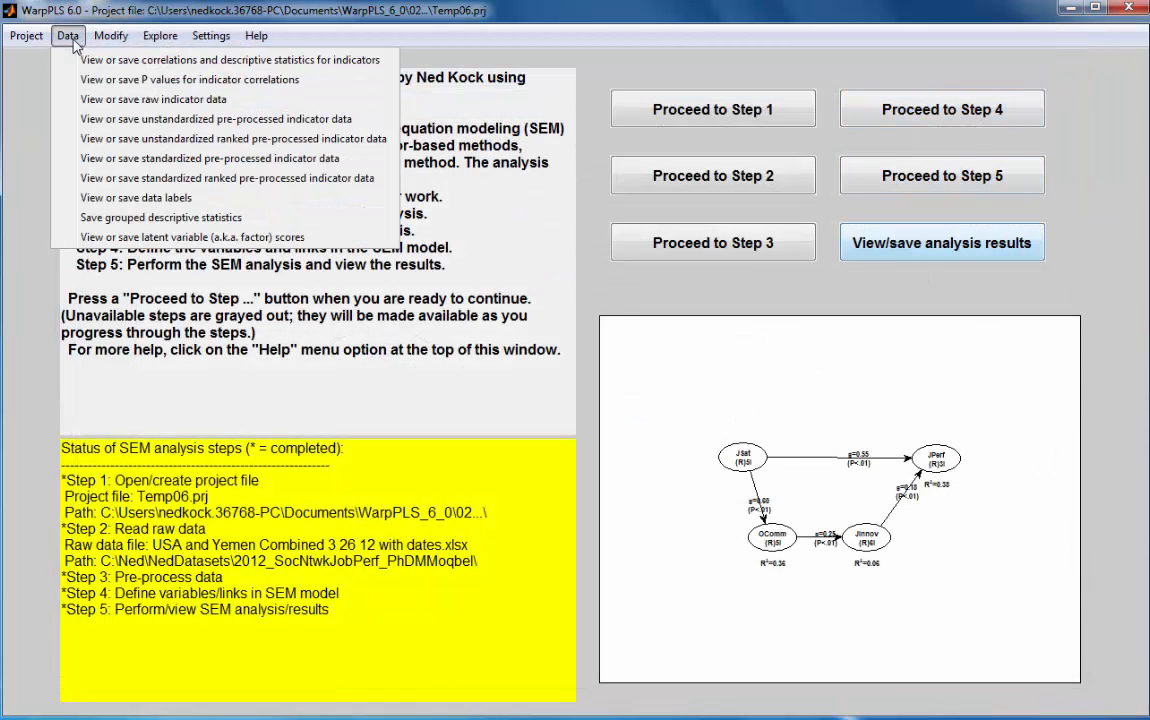
pyautogui.click(111, 102)
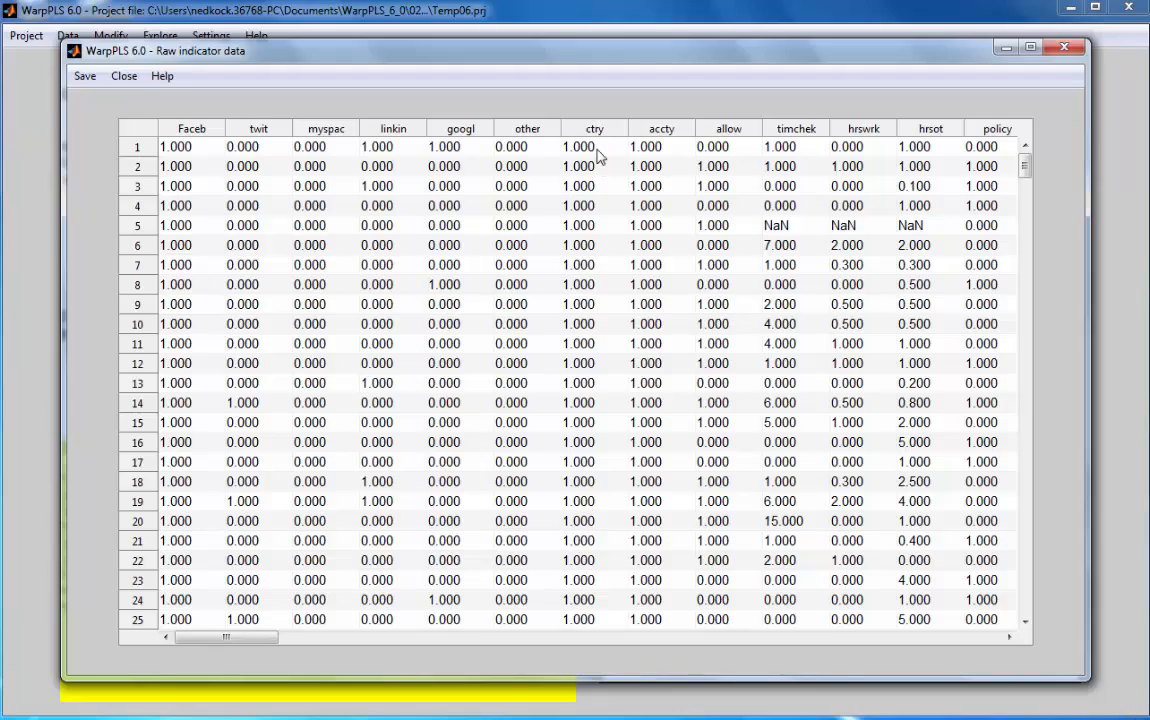
pyautogui.click(1026, 208)
pyautogui.moveTo(1029, 213); pyautogui.dragTo(1040, 160)
pyautogui.click(1027, 272)
pyautogui.moveTo(1026, 210); pyautogui.dragTo(1039, 141)
pyautogui.moveTo(216, 638)
pyautogui.mouseDown()
pyautogui.moveTo(238, 650)
pyautogui.moveTo(218, 648)
pyautogui.mouseUp()
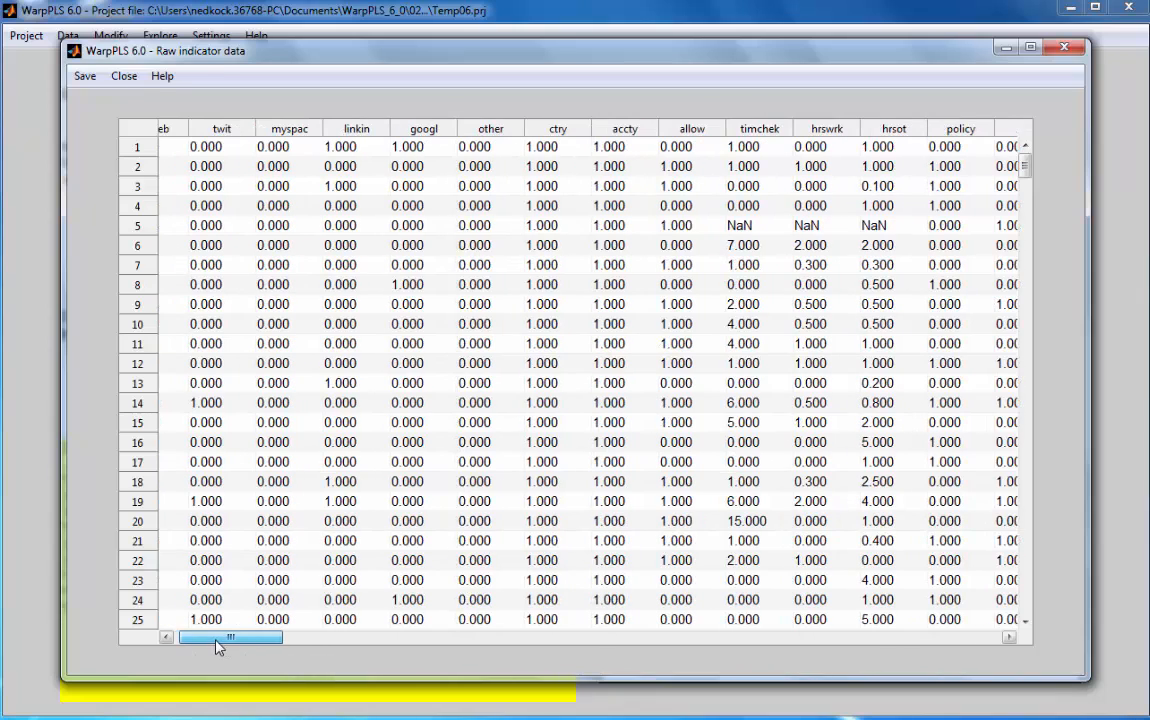
# Check the policy values in rows 1 and 2 of the raw indicator data, and close the data view
pyautogui.click(965, 147)
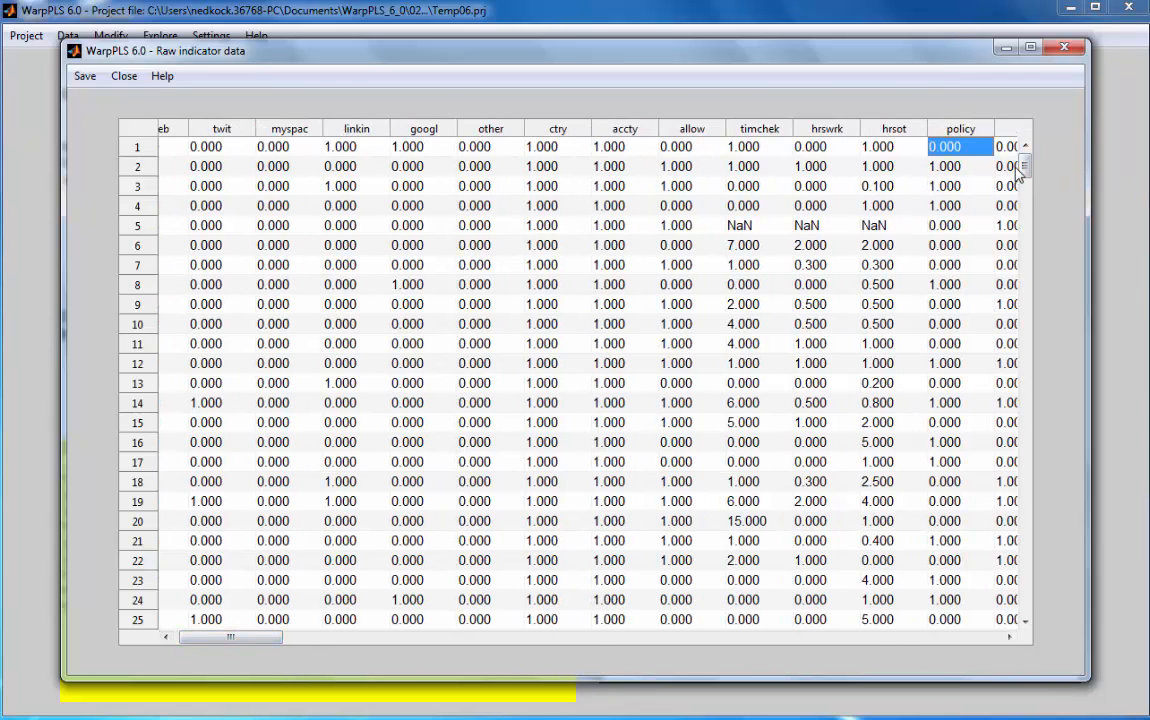
pyautogui.click(955, 168)
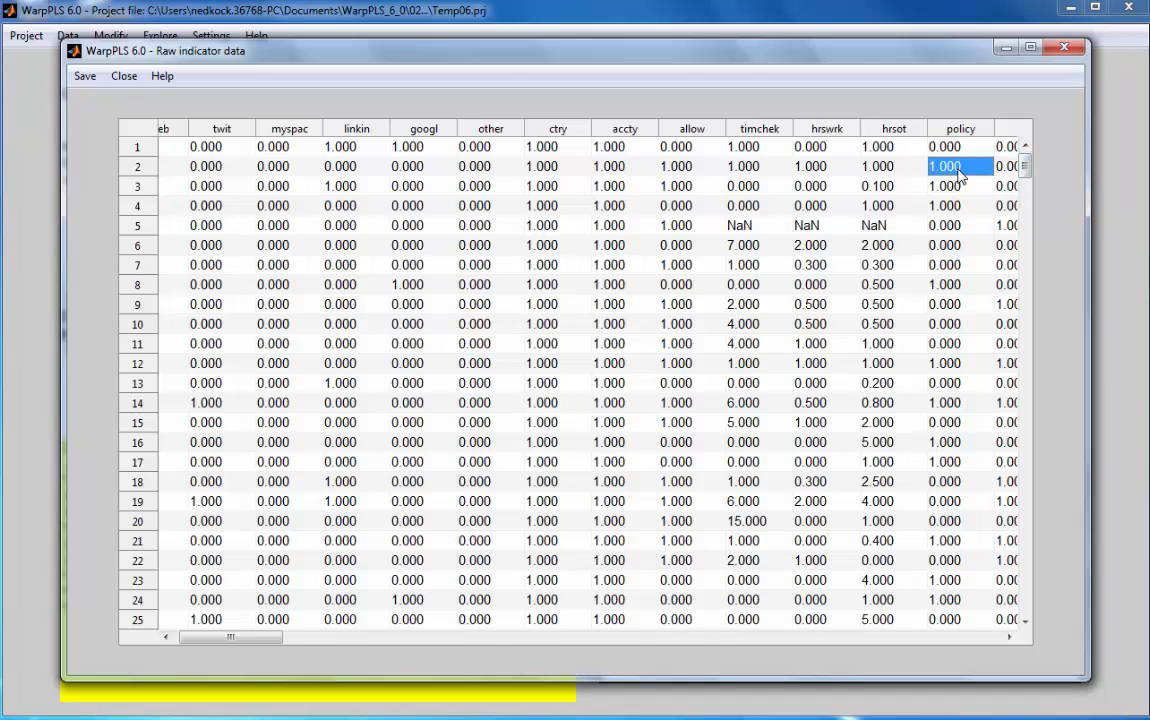
pyautogui.click(958, 152)
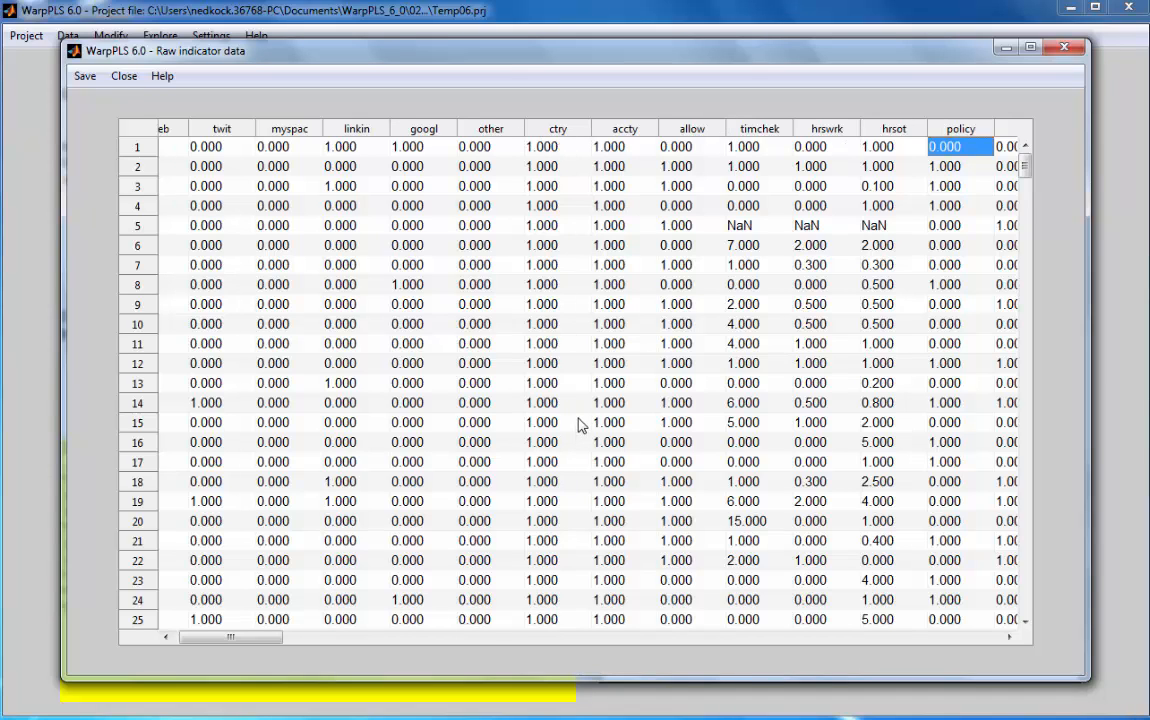
pyautogui.click(1063, 50)
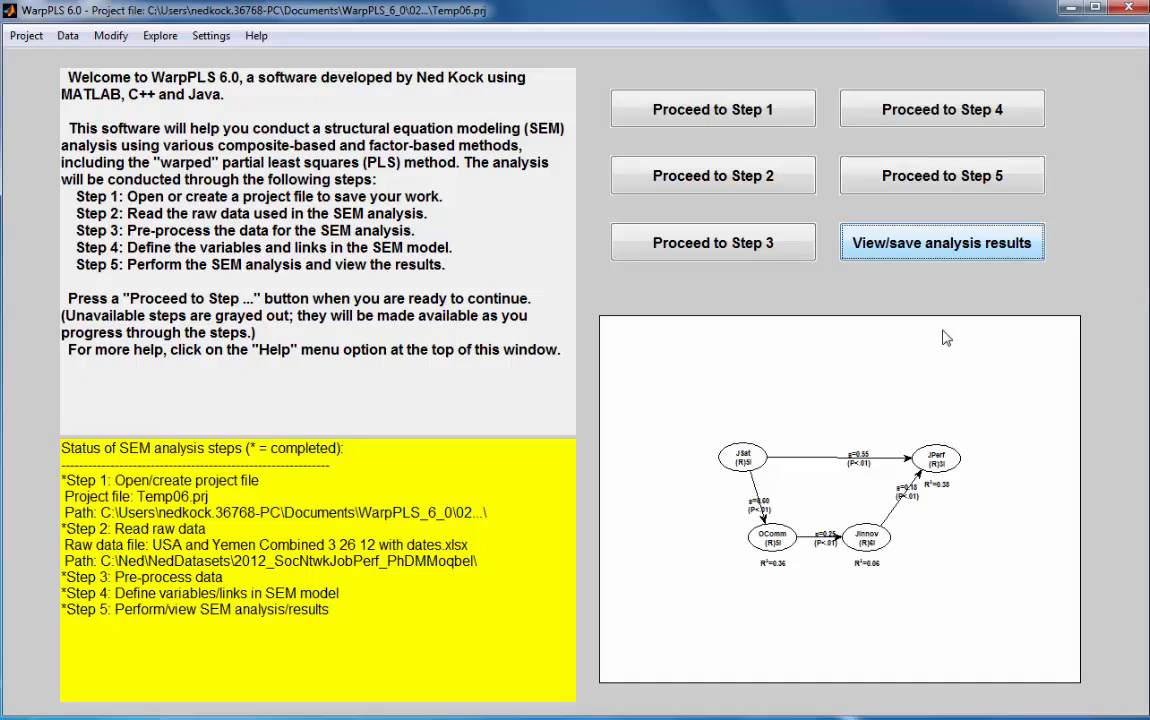
# Open the categorical-numeric-categorical conversion and set the conversion type to Numeric-to-categorical
pyautogui.click(163, 38)
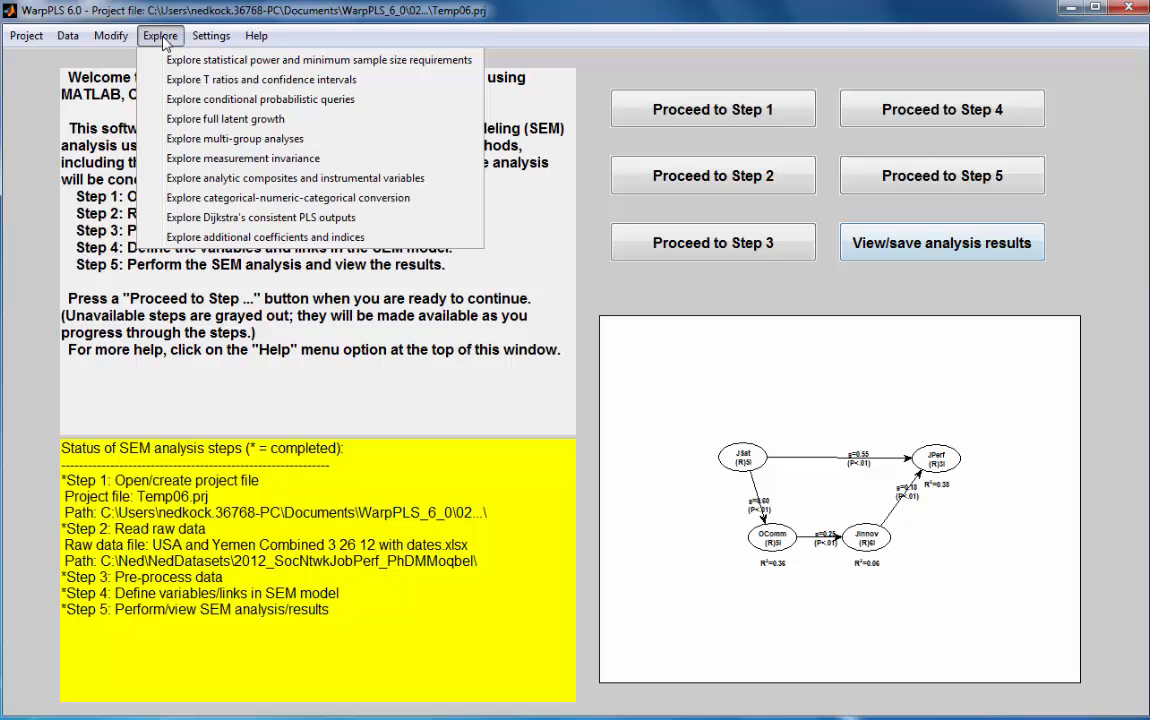
pyautogui.click(258, 199)
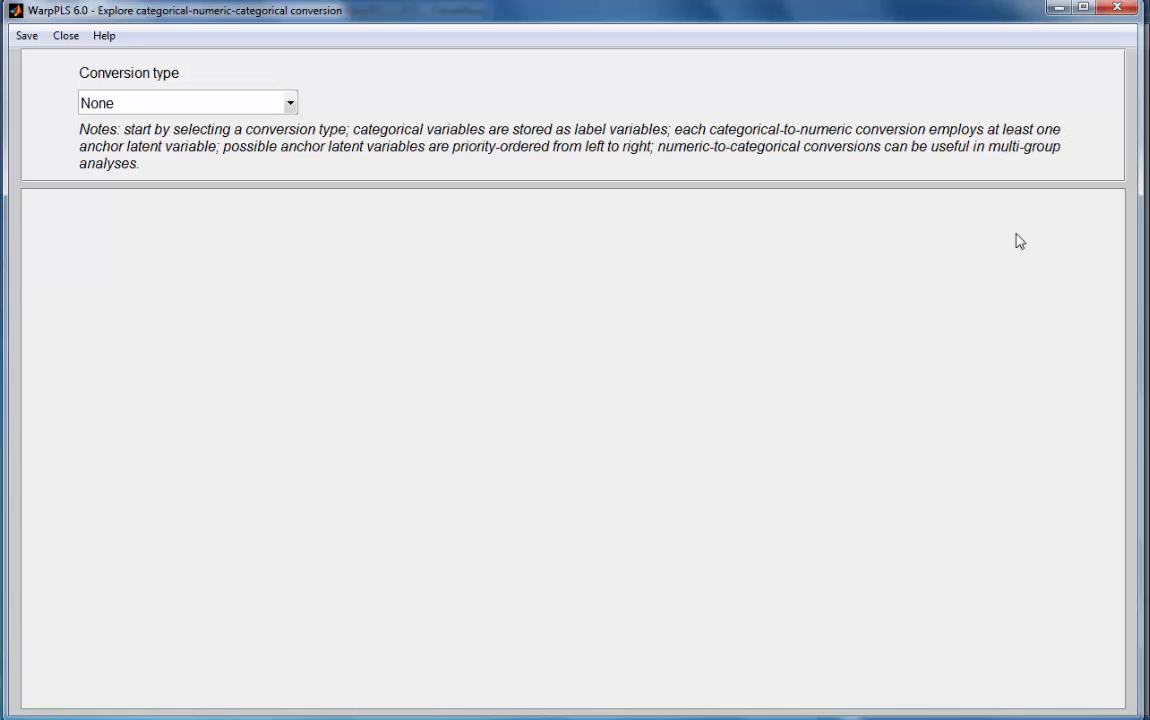
pyautogui.click(291, 105)
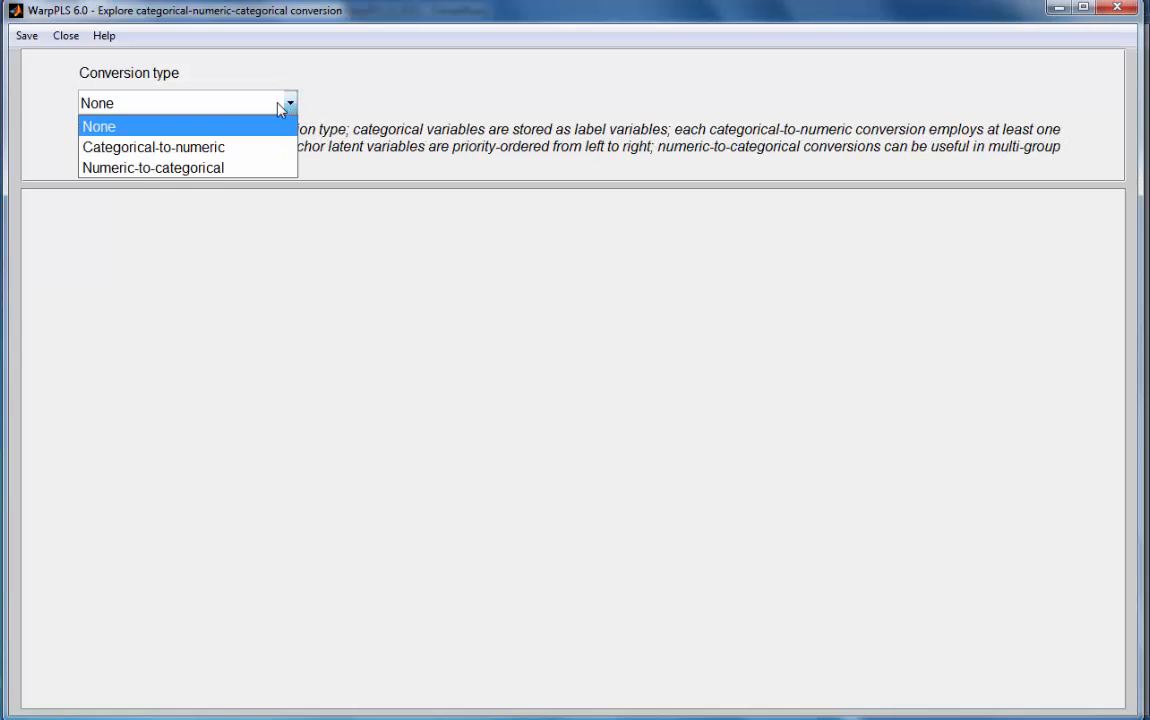
pyautogui.click(212, 174)
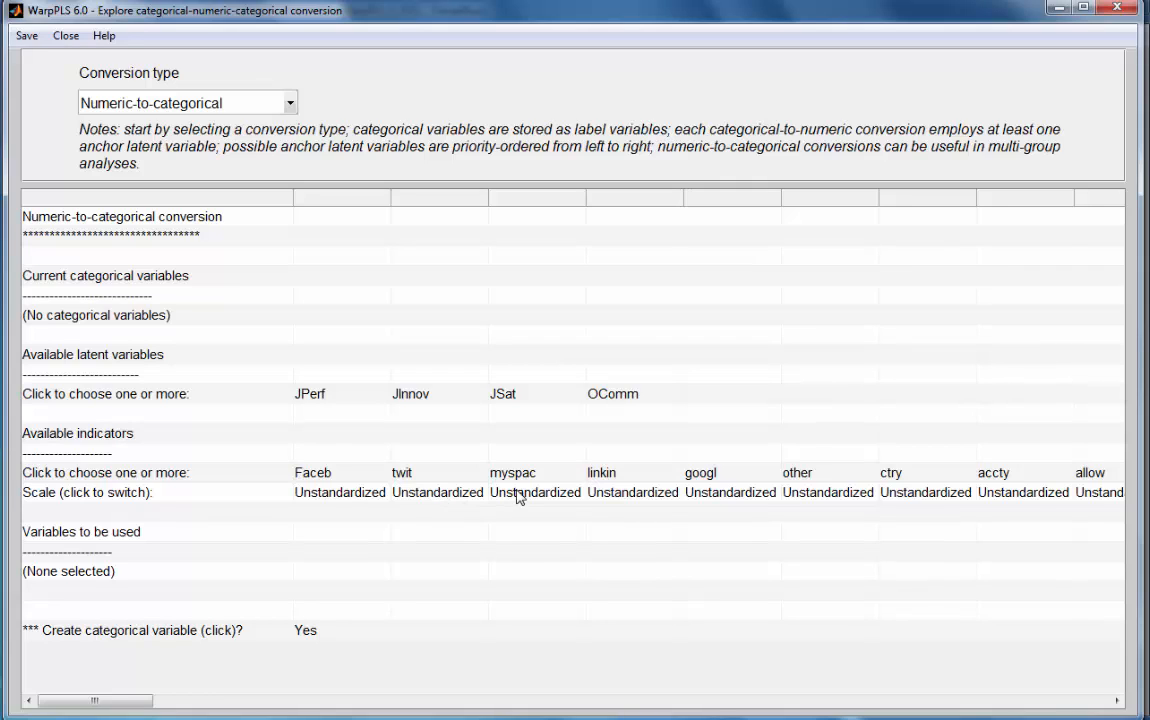
# Switch the scales of the Faceb, twit and myspac indicators to Standardized and back to Unstandardized
pyautogui.click(346, 500)
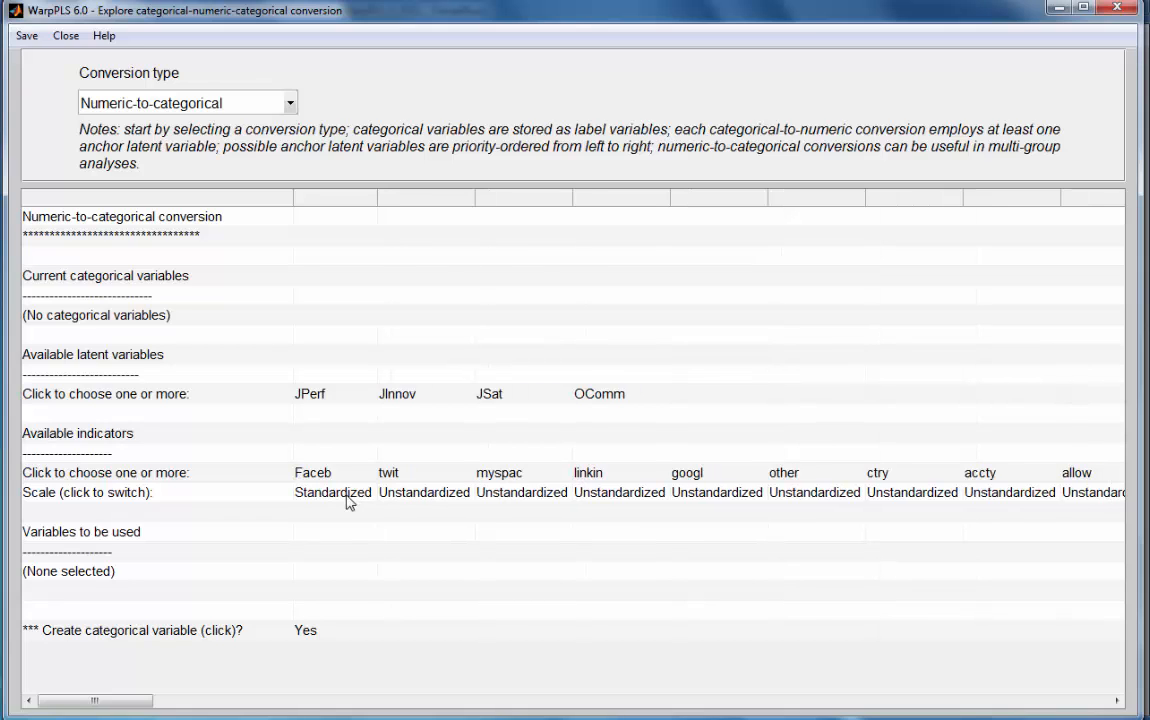
pyautogui.click(428, 496)
pyautogui.click(505, 497)
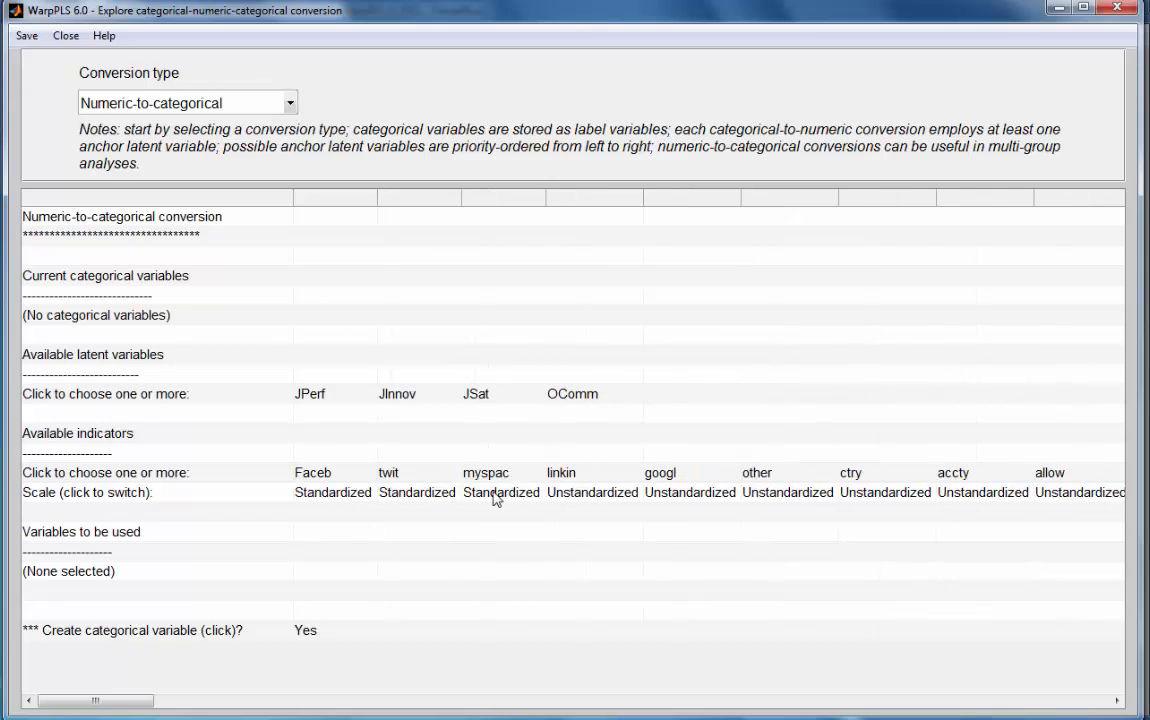
pyautogui.click(354, 499)
pyautogui.click(403, 499)
pyautogui.click(506, 499)
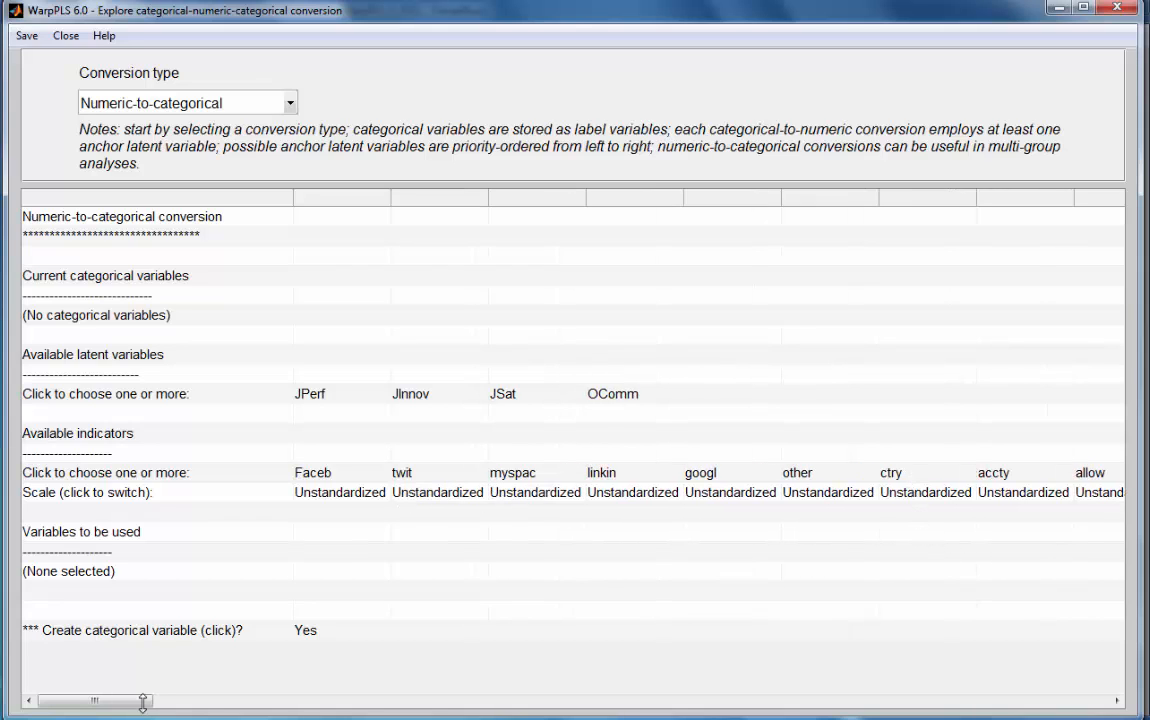
# Choose the unstandardized indicators ctry and policy as the variables to be used in the conversion
pyautogui.moveTo(104, 700); pyautogui.dragTo(161, 701)
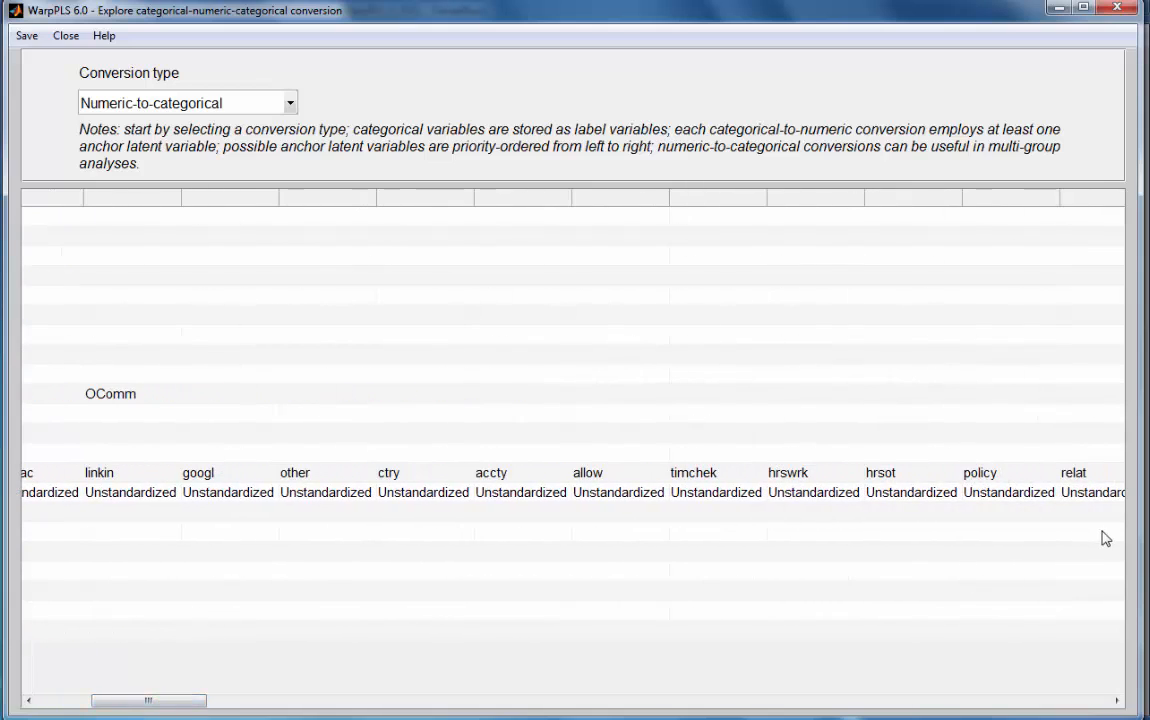
pyautogui.scroll(1, 404, 483)
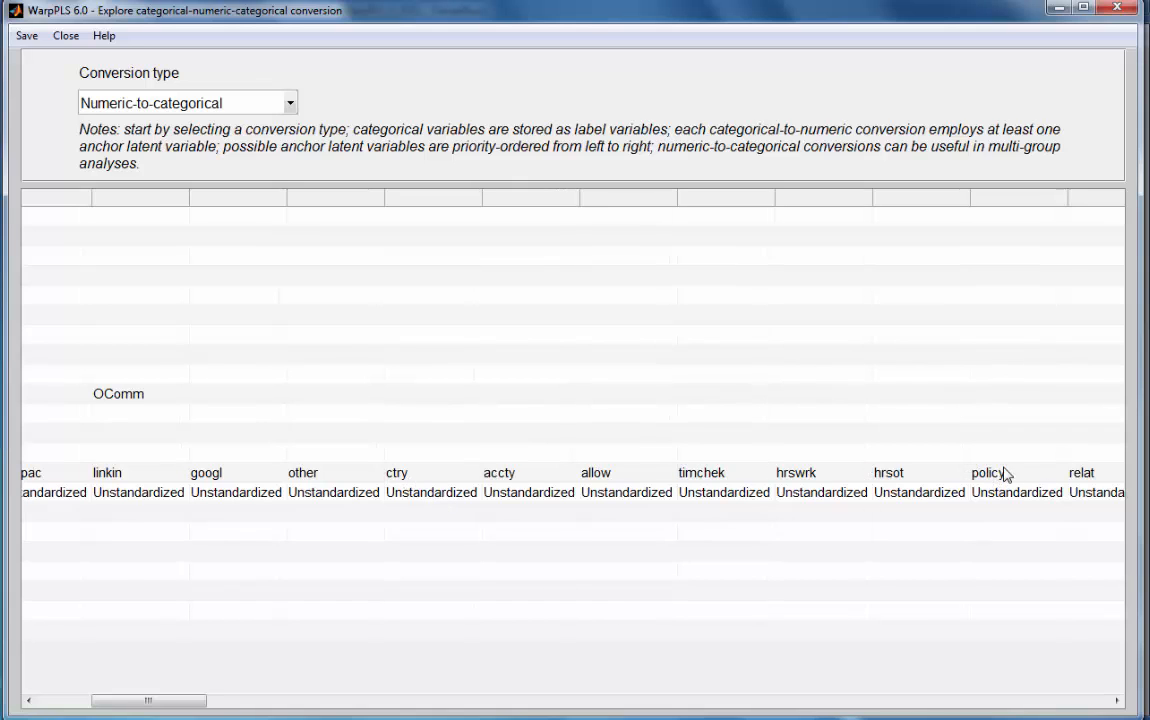
pyautogui.scroll(1, 1005, 480)
pyautogui.moveTo(198, 709); pyautogui.dragTo(144, 707)
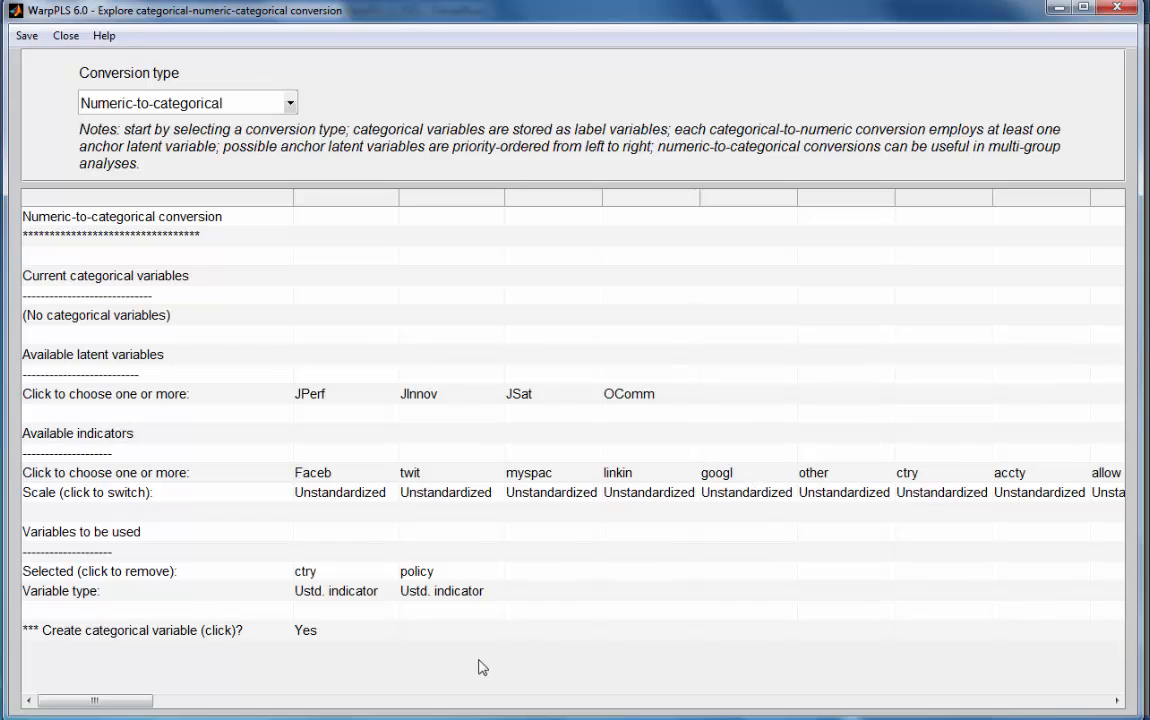
# Add the latent variable JPerf to the variables to be used, and remove it again
pyautogui.click(338, 396)
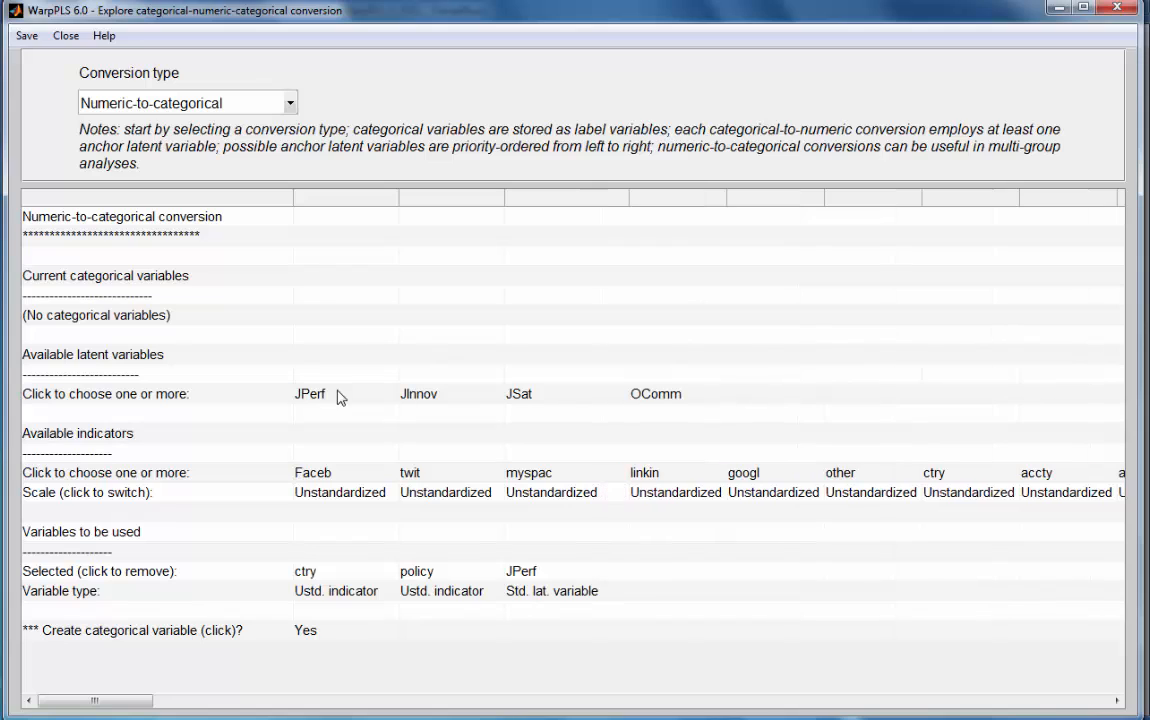
pyautogui.click(560, 572)
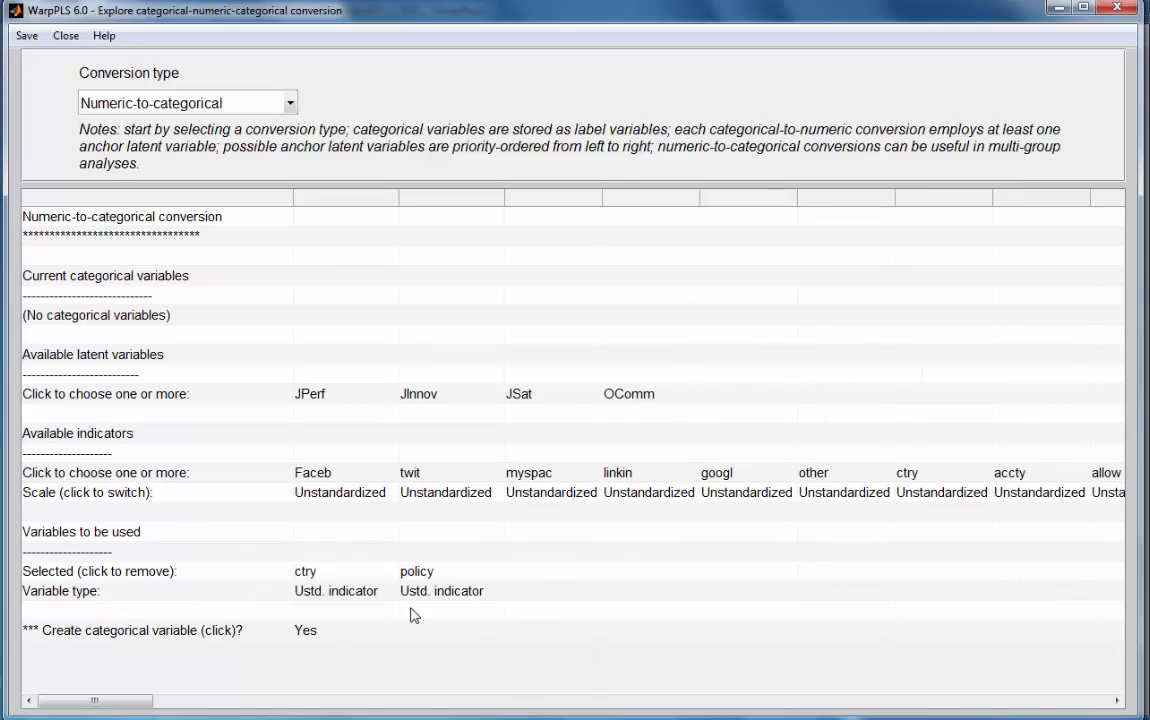
# Create the categorical variable from ctry and policy, and close the conversion window
pyautogui.click(306, 630)
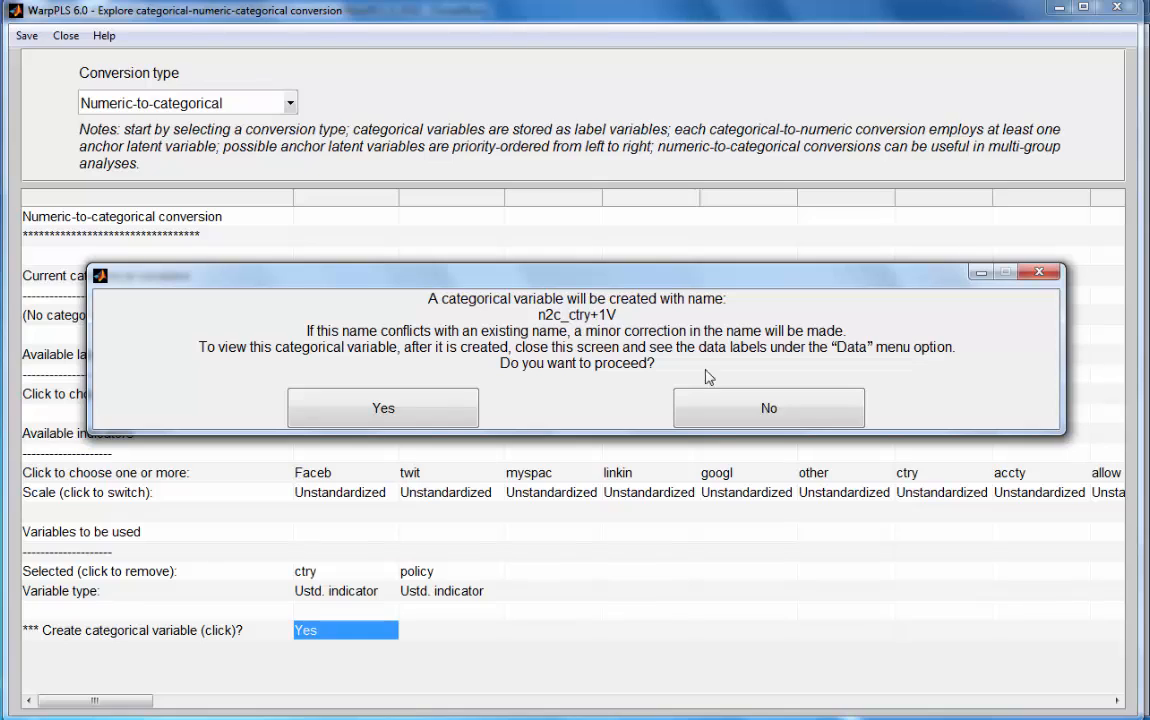
pyautogui.click(404, 413)
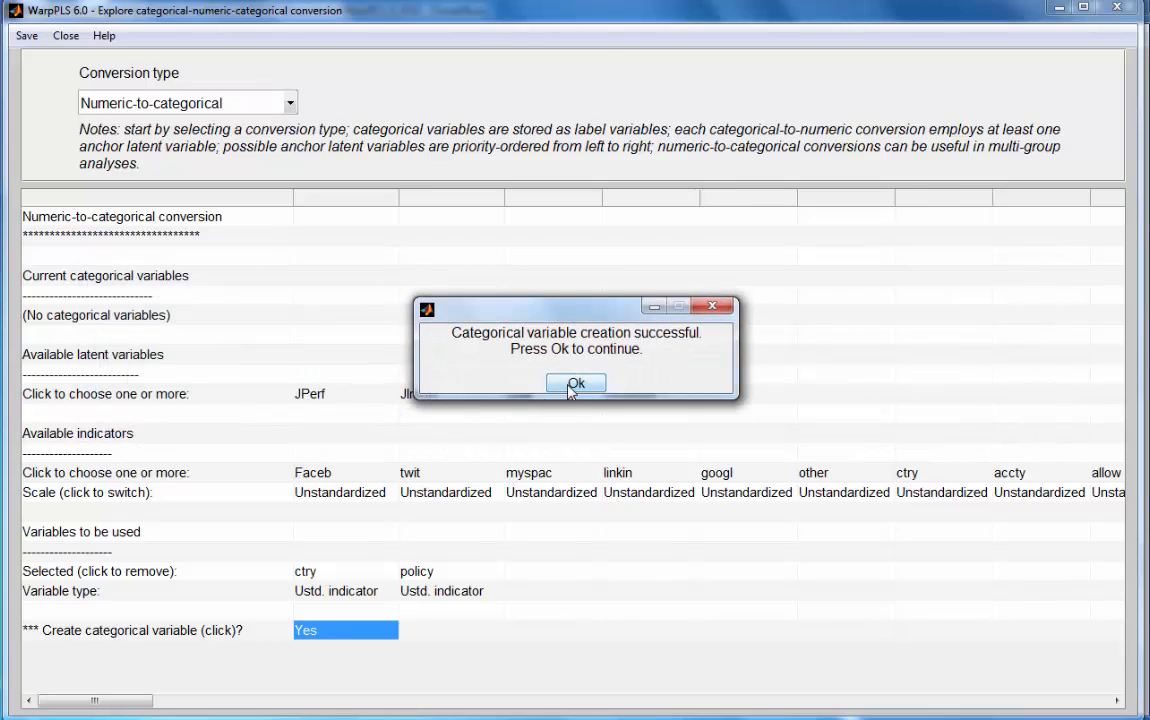
pyautogui.click(575, 384)
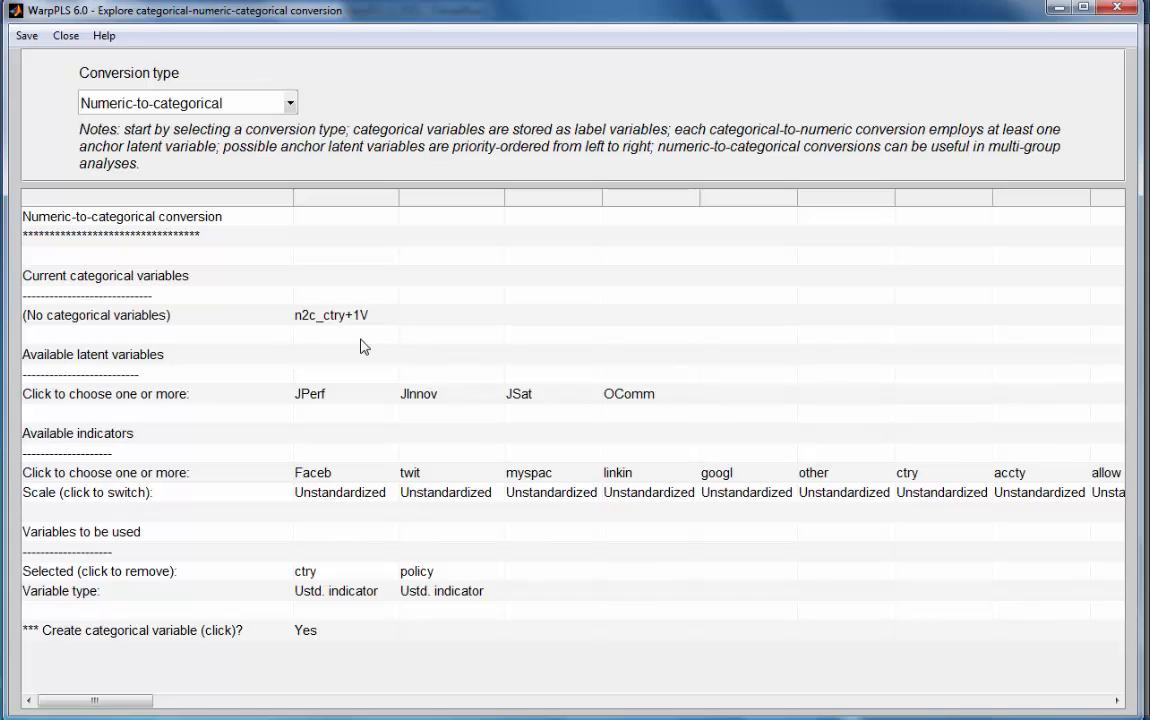
pyautogui.click(1120, 12)
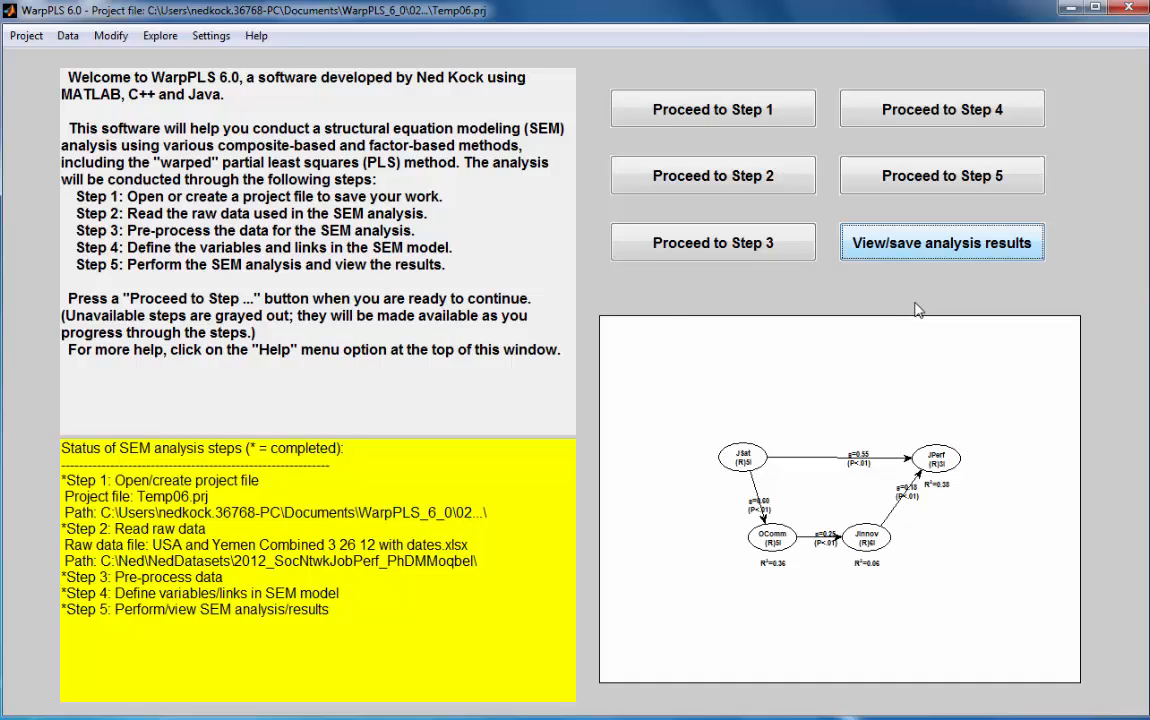
# View the data labels with the n2c_ctry+1V column widened, inspect its combined category labels, and close the view
pyautogui.click(68, 37)
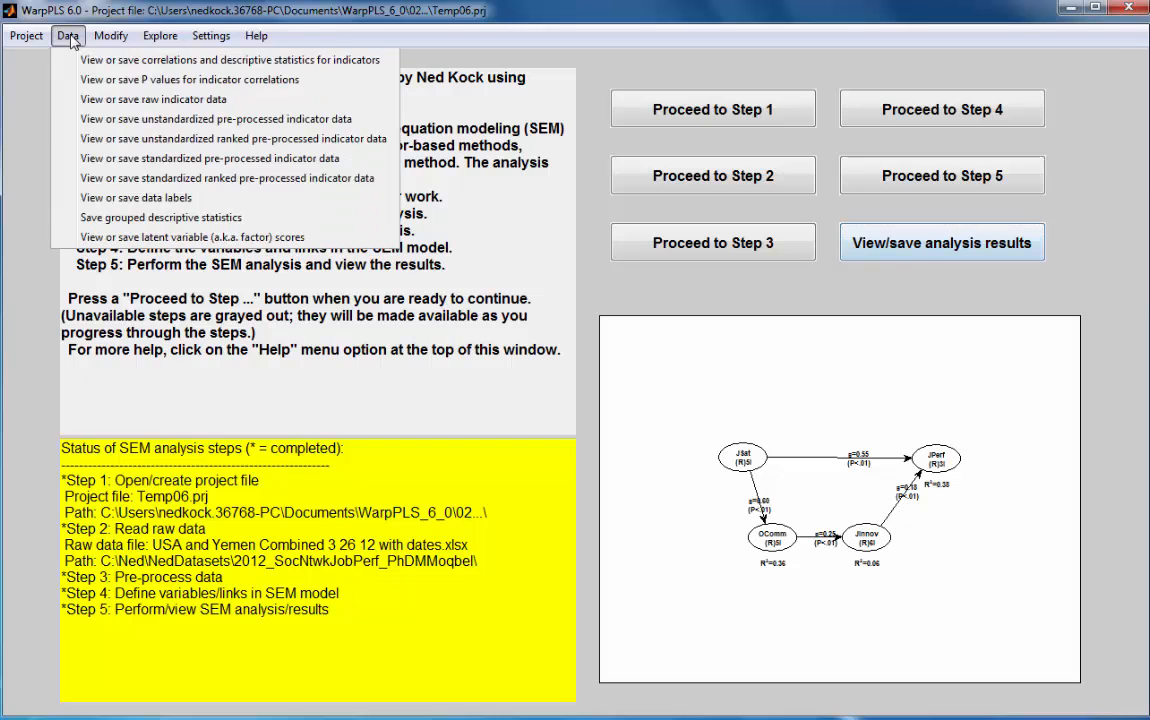
pyautogui.click(148, 198)
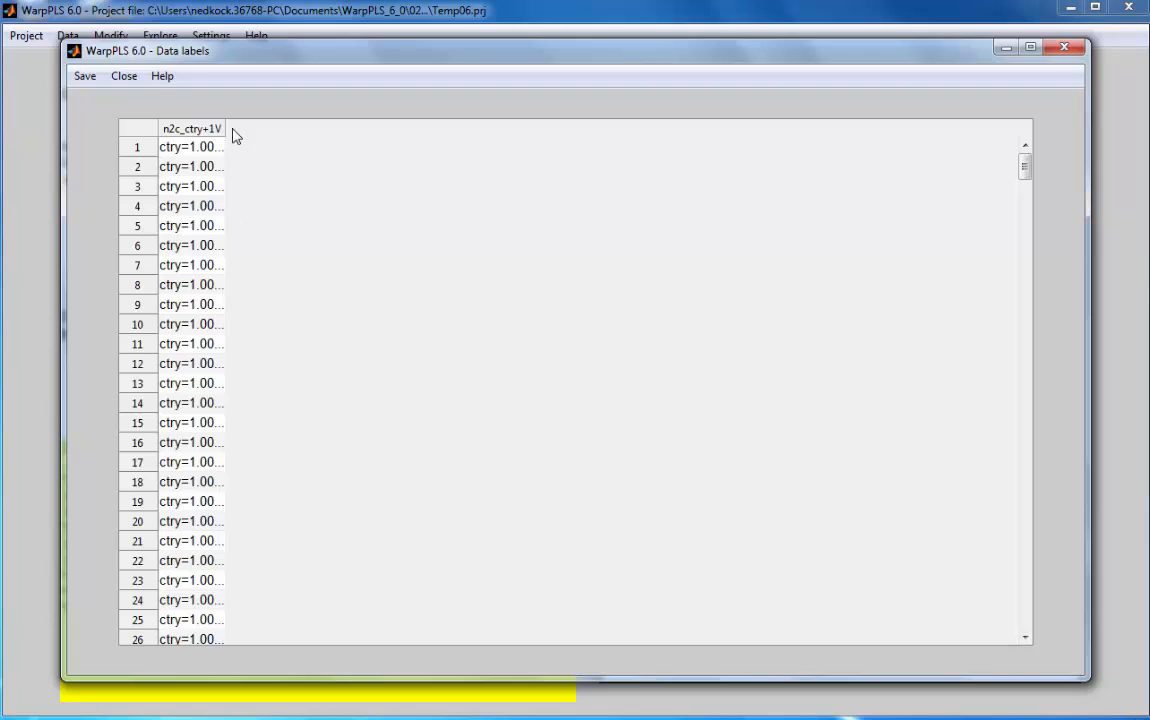
pyautogui.moveTo(220, 127); pyautogui.dragTo(350, 127)
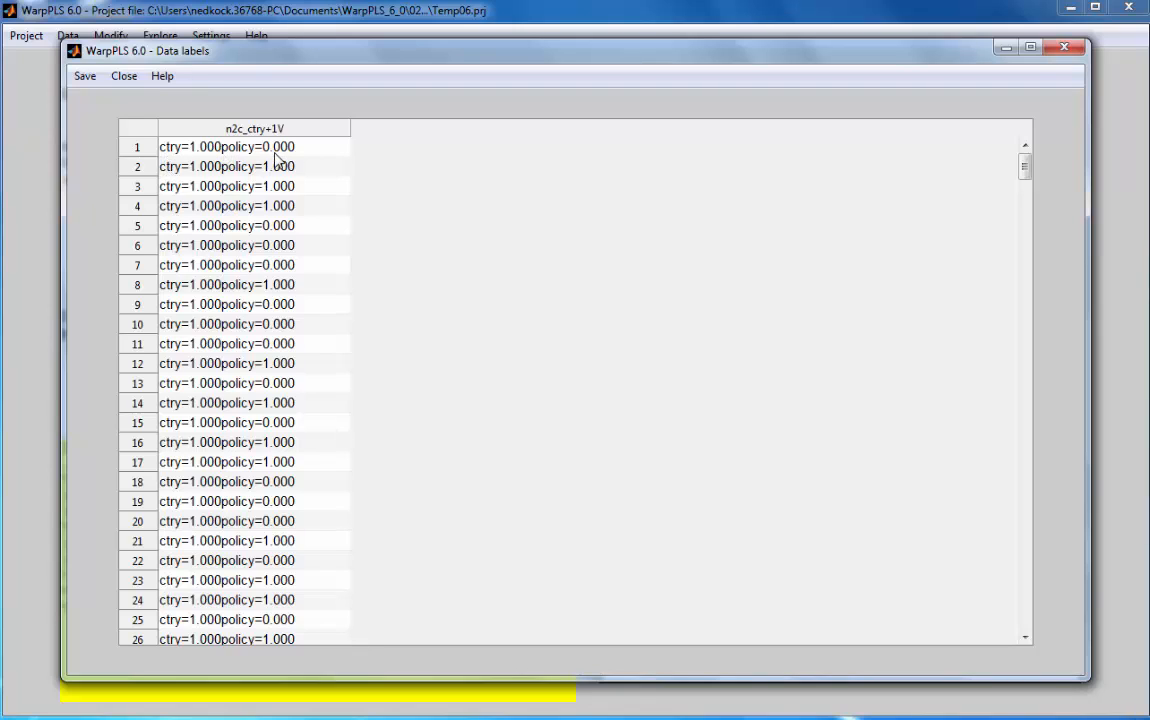
pyautogui.moveTo(1024, 163); pyautogui.dragTo(1031, 269)
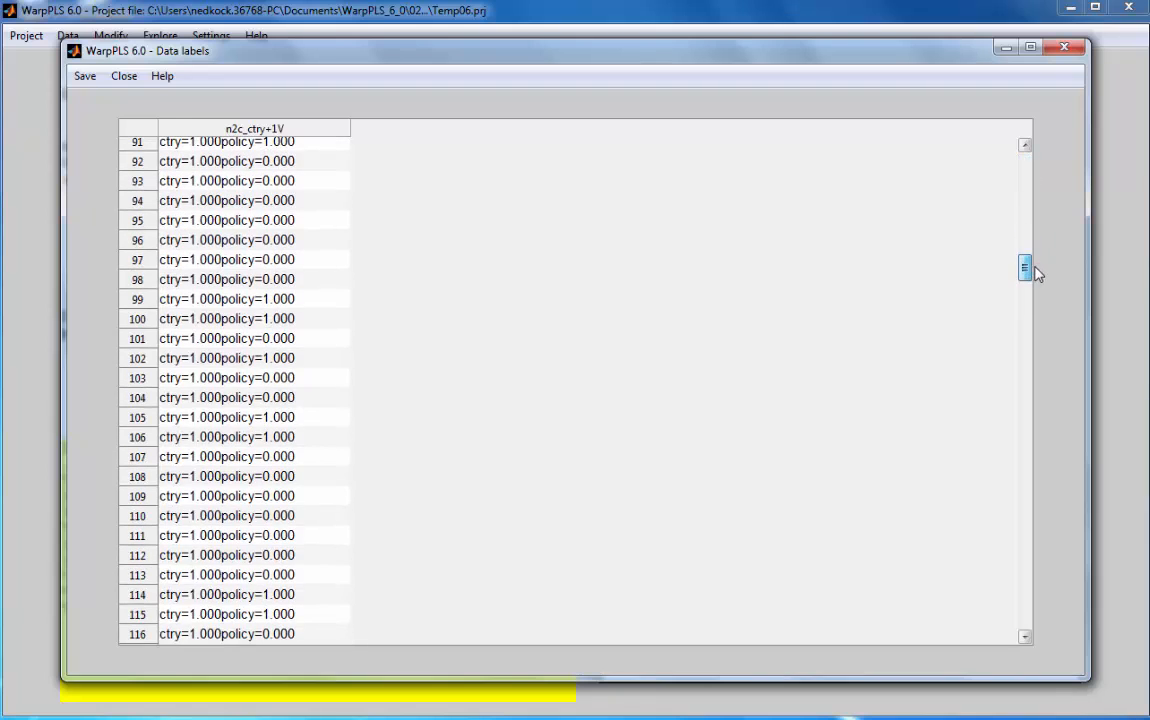
pyautogui.click(1065, 49)
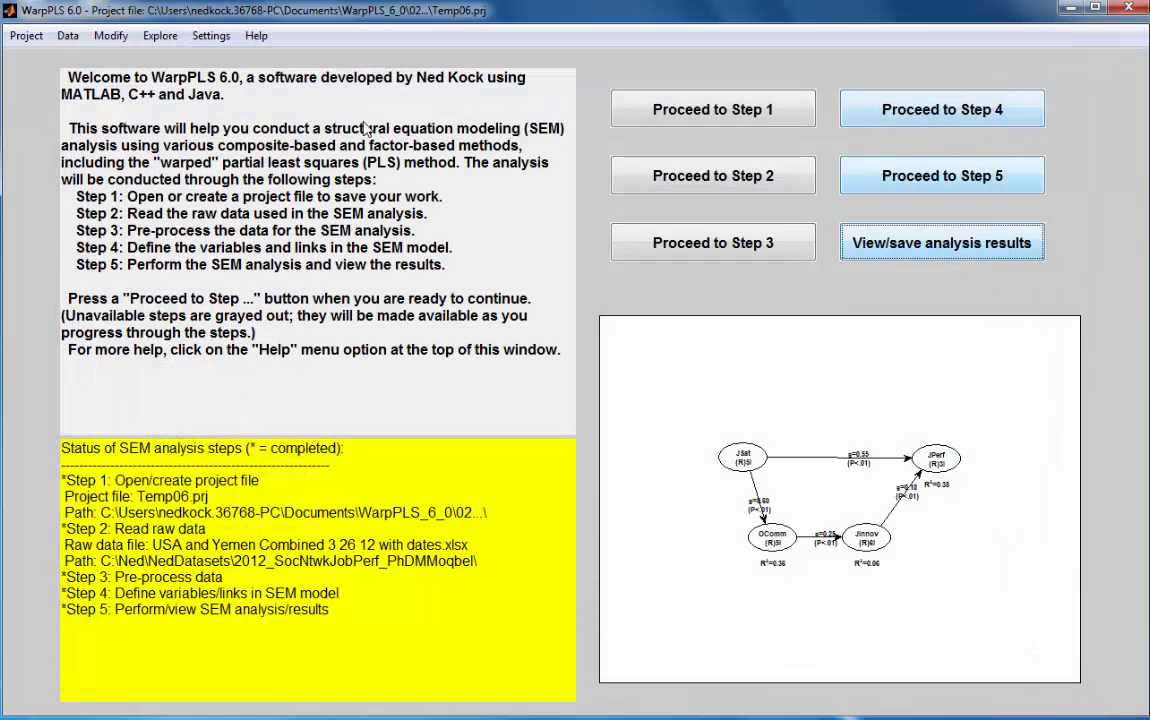
# Run a multi-group analysis with the Label variable n2c_ctry+1V as the grouping variable and Constrained latent growth as the analysis method
pyautogui.click(158, 38)
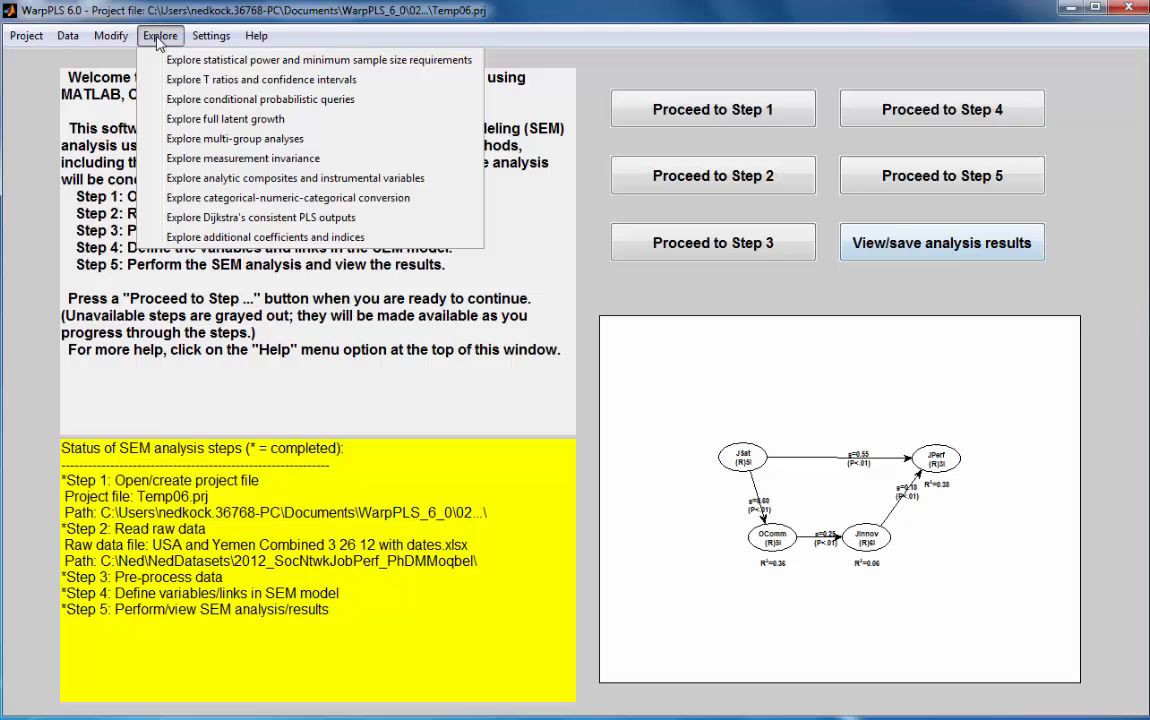
pyautogui.click(200, 145)
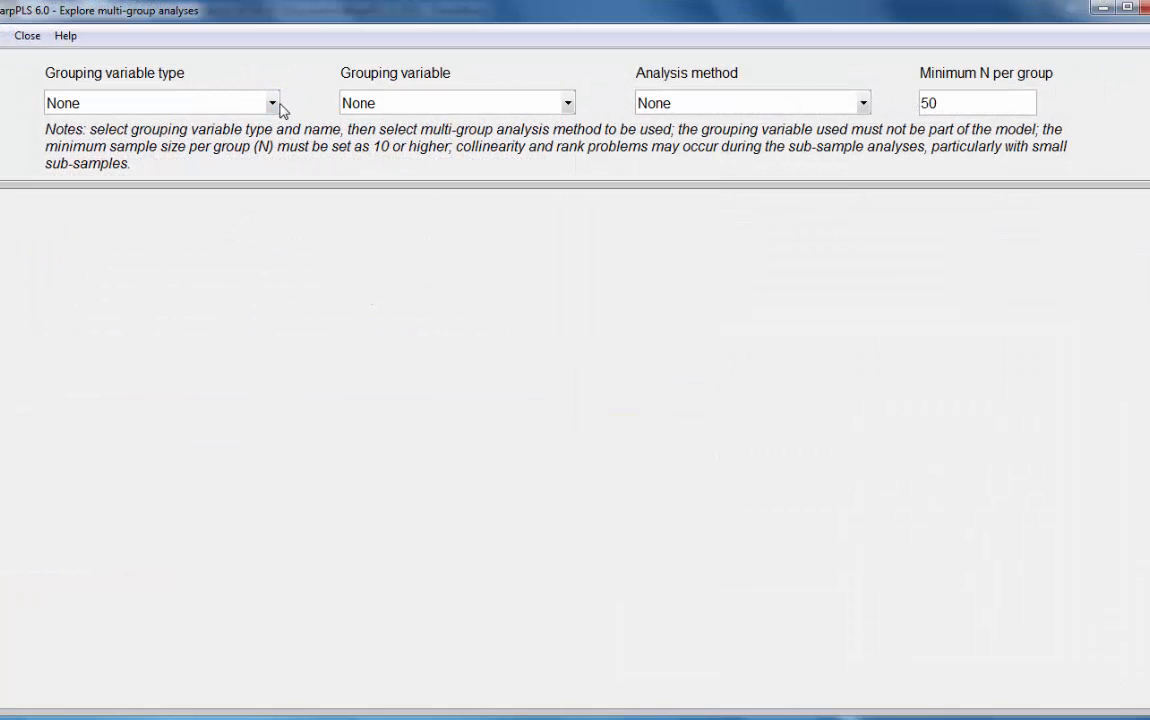
pyautogui.click(274, 103)
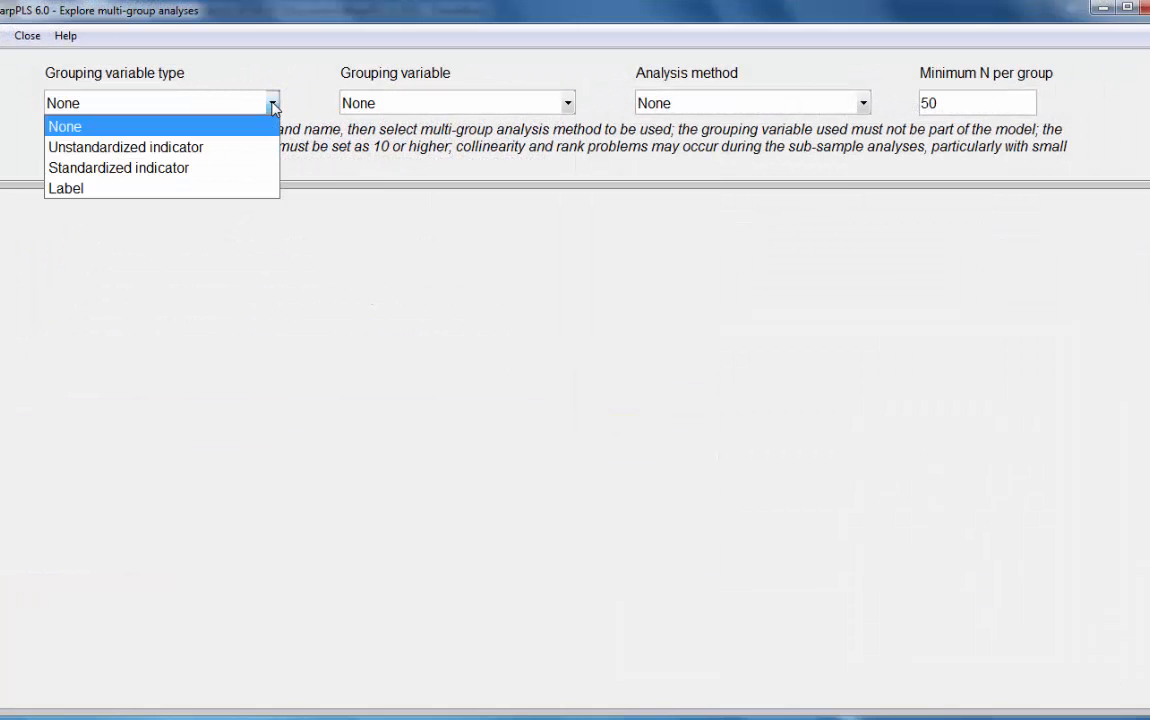
pyautogui.click(195, 185)
pyautogui.click(567, 103)
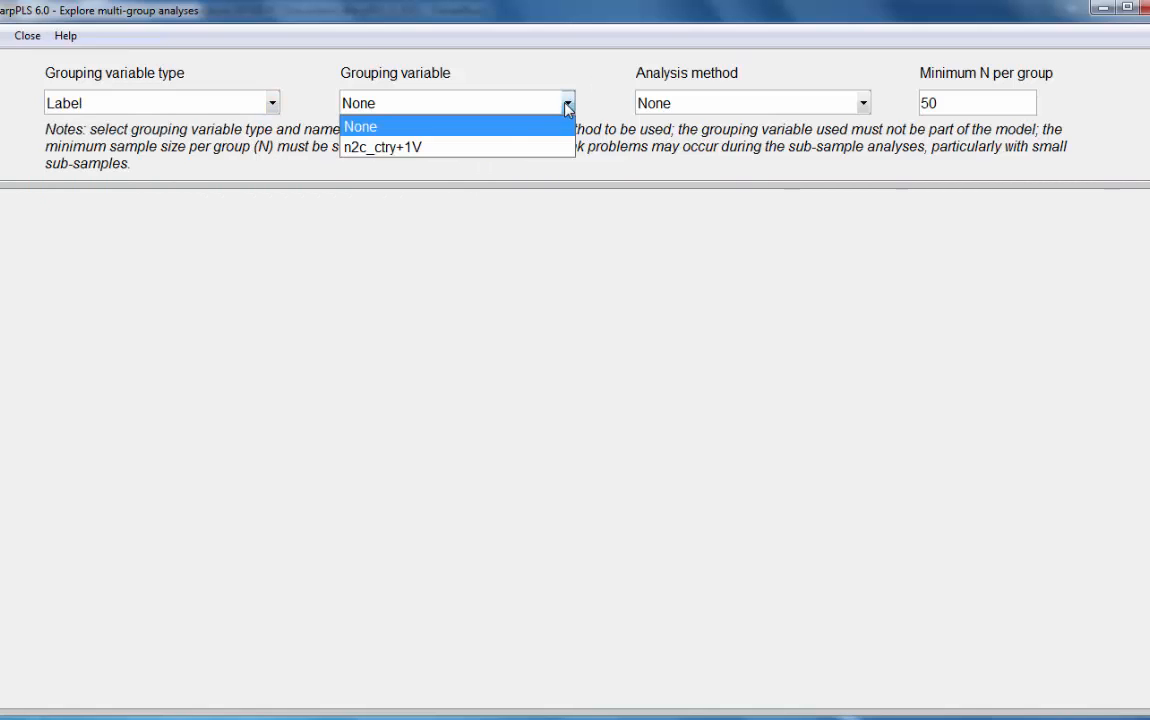
pyautogui.click(490, 149)
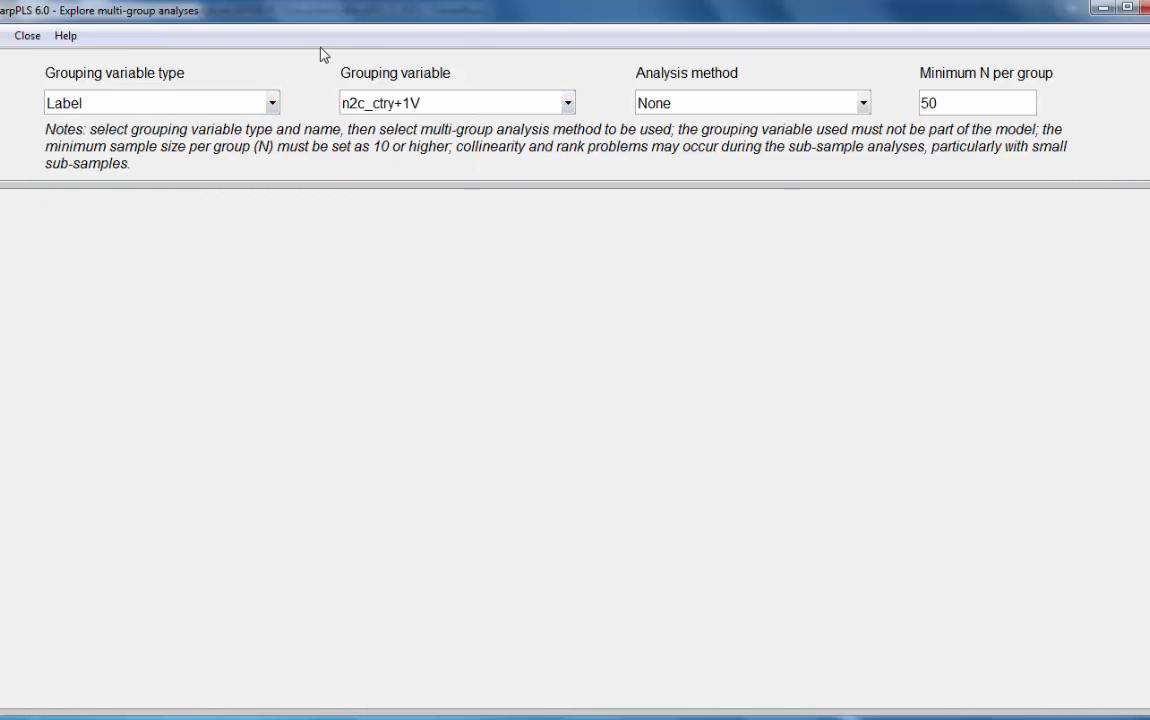
pyautogui.click(863, 103)
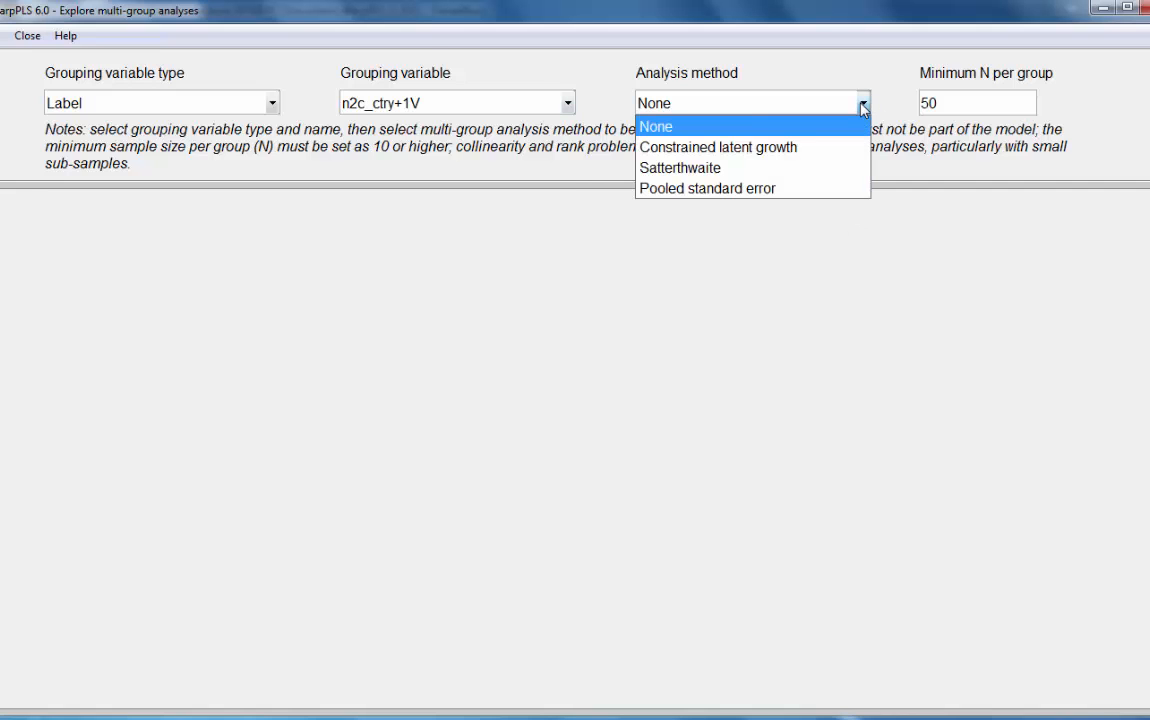
pyautogui.click(810, 150)
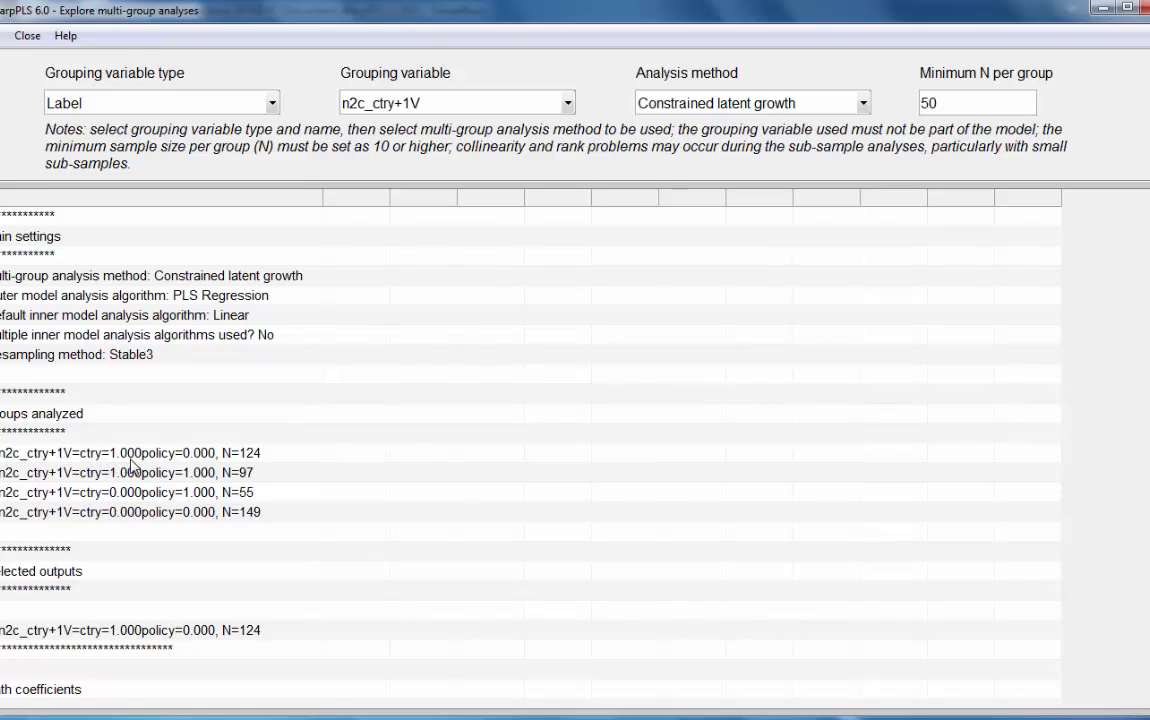
# Resize the multi-group results window to fit, examine the groups analyzed, their path coefficients and the group-pair results, and close it
pyautogui.moveTo(0, 390); pyautogui.dragTo(13, 390)
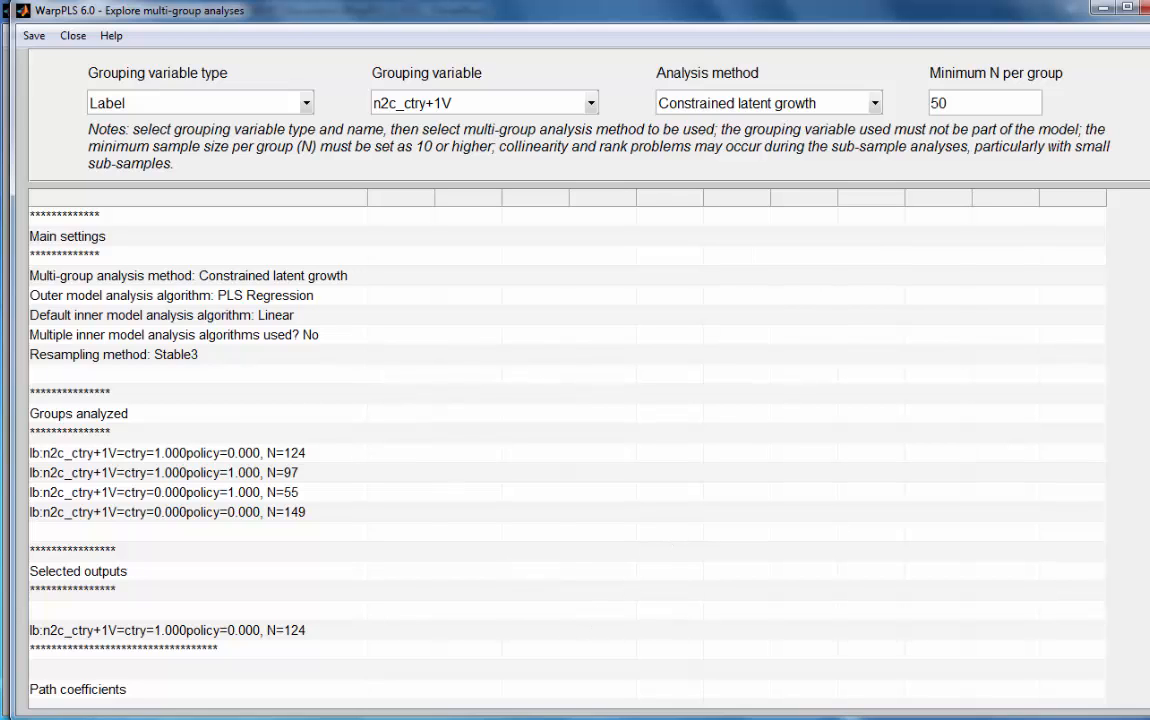
pyautogui.scroll(-8, 567, 450)
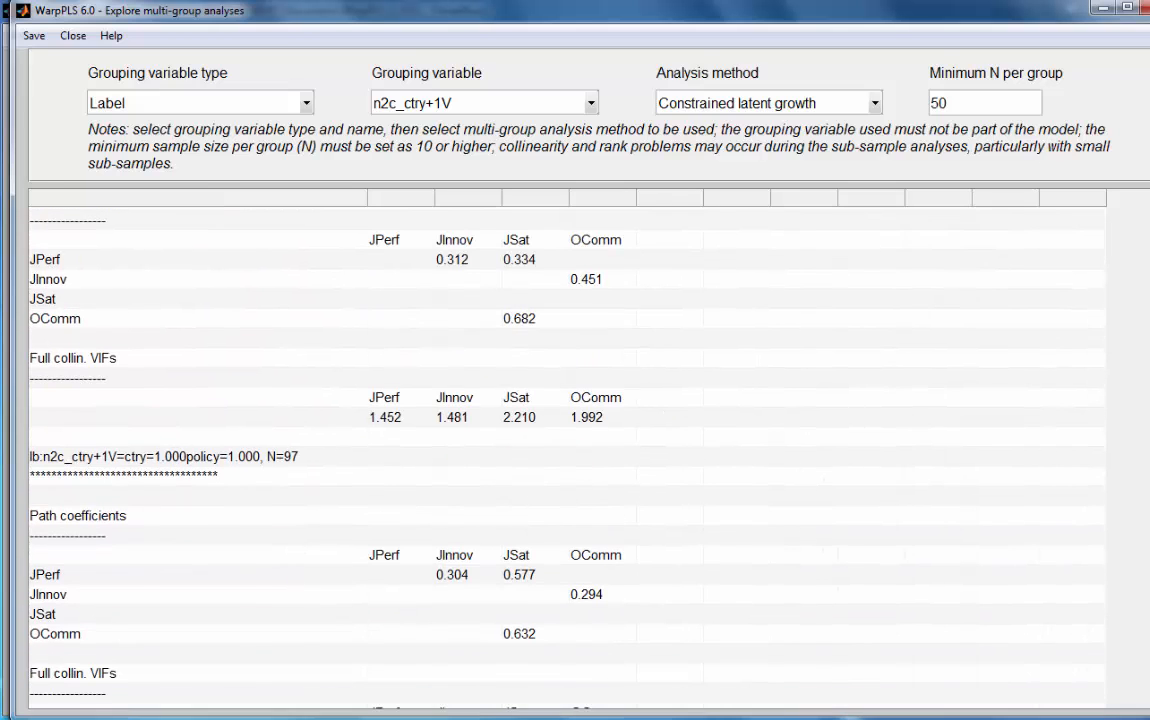
pyautogui.scroll(2, 567, 450)
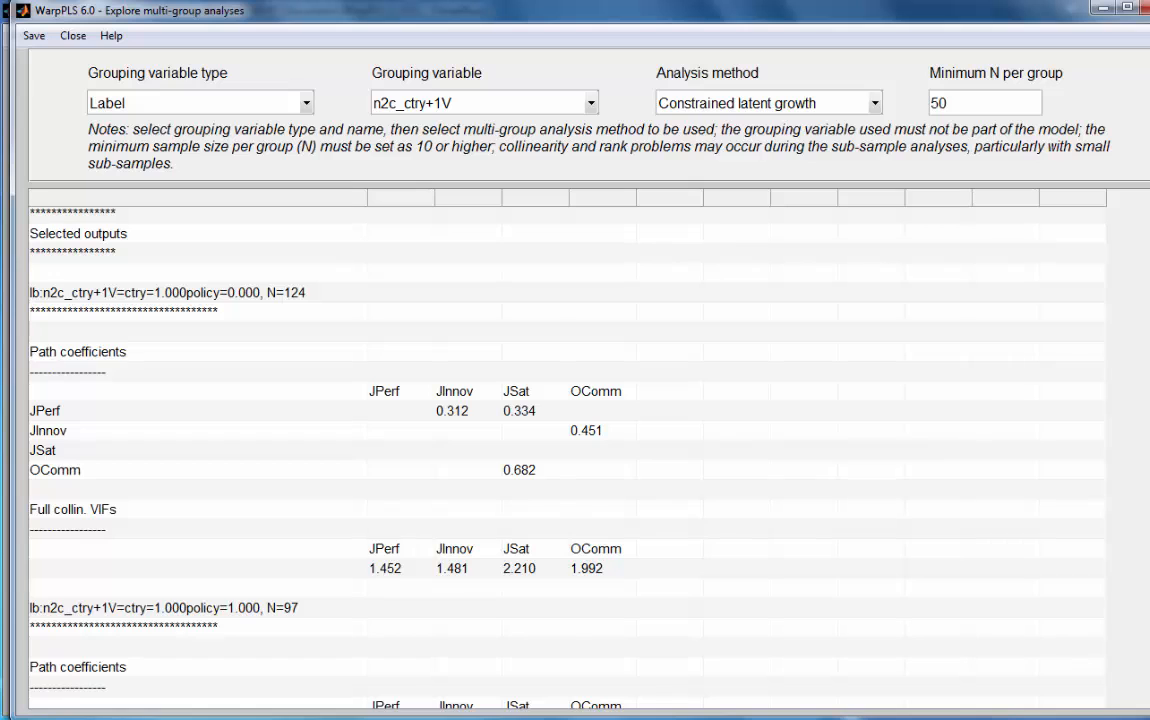
pyautogui.scroll(-9, 567, 450)
pyautogui.scroll(-15, 567, 450)
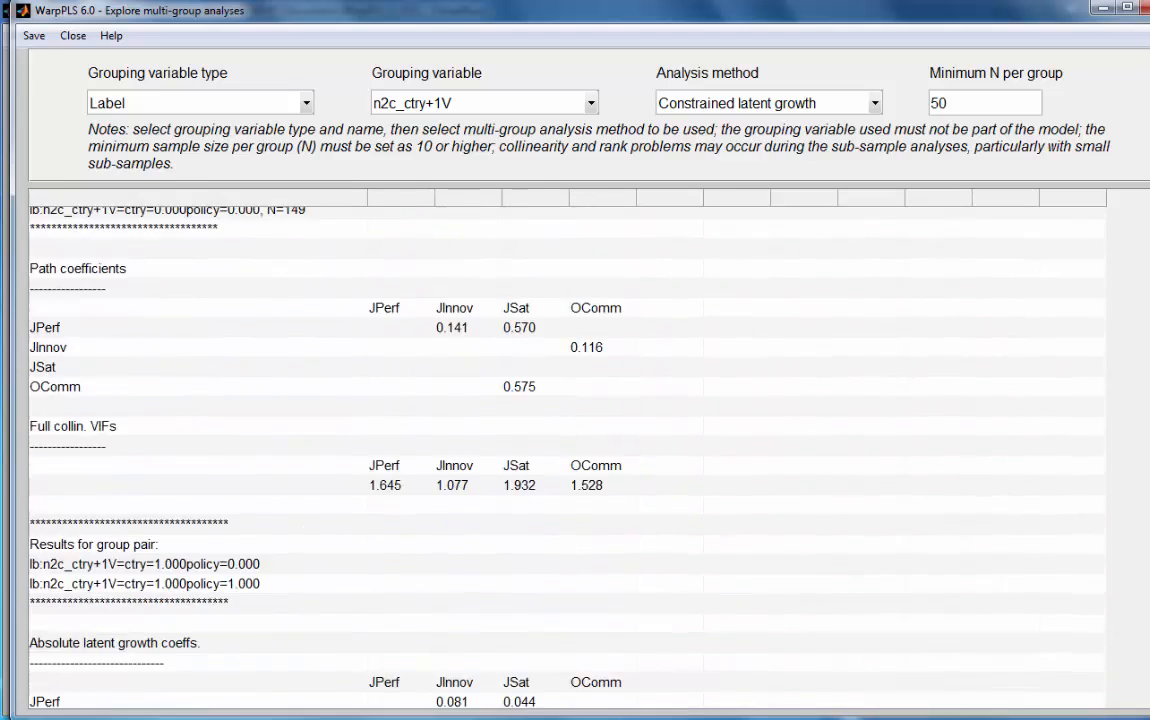
pyautogui.scroll(6, 567, 450)
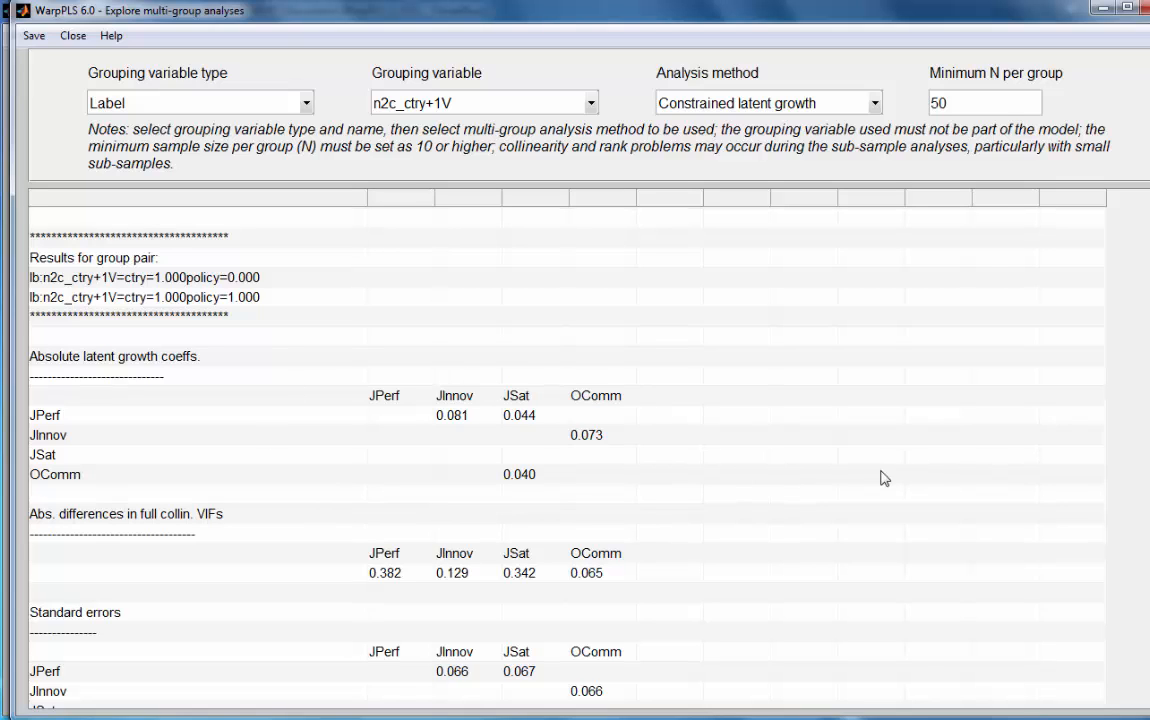
pyautogui.scroll(10, 567, 450)
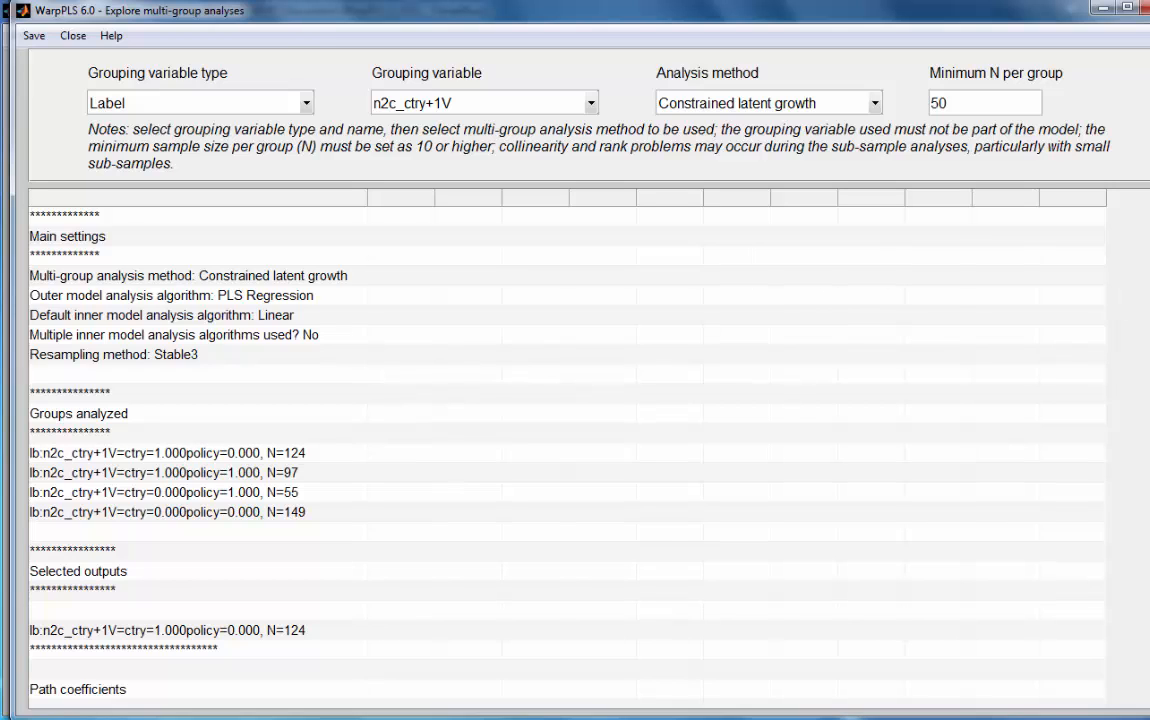
pyautogui.moveTo(1149, 311); pyautogui.dragTo(1143, 311)
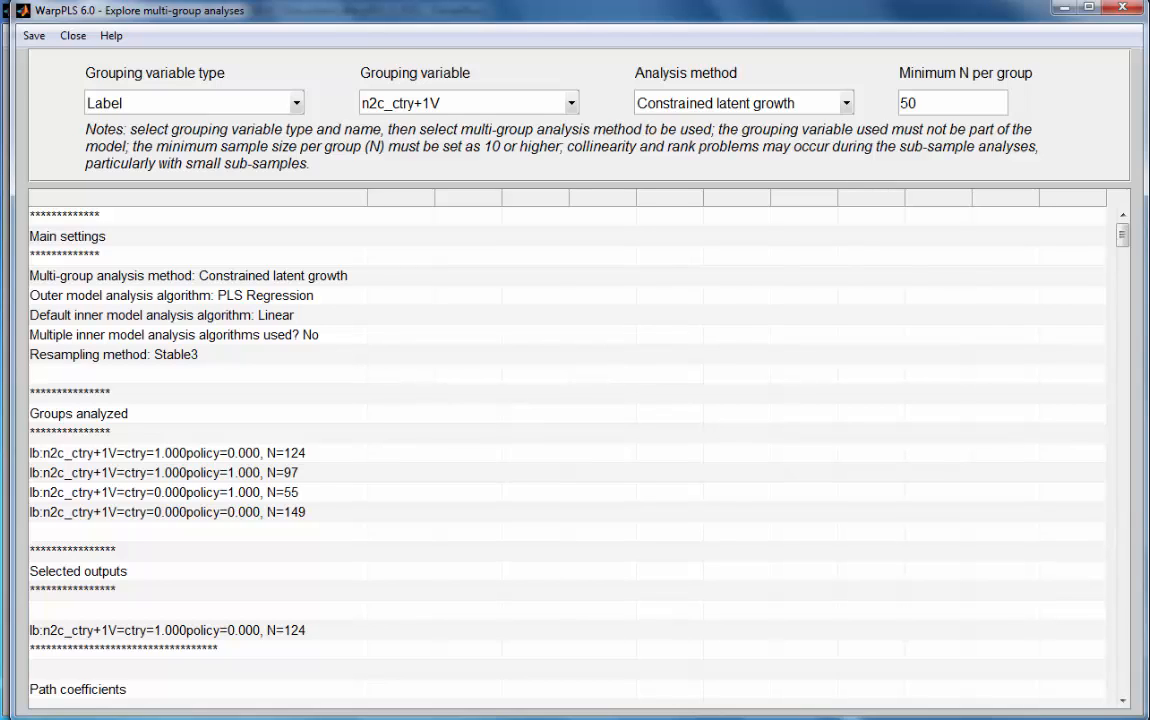
pyautogui.click(1125, 7)
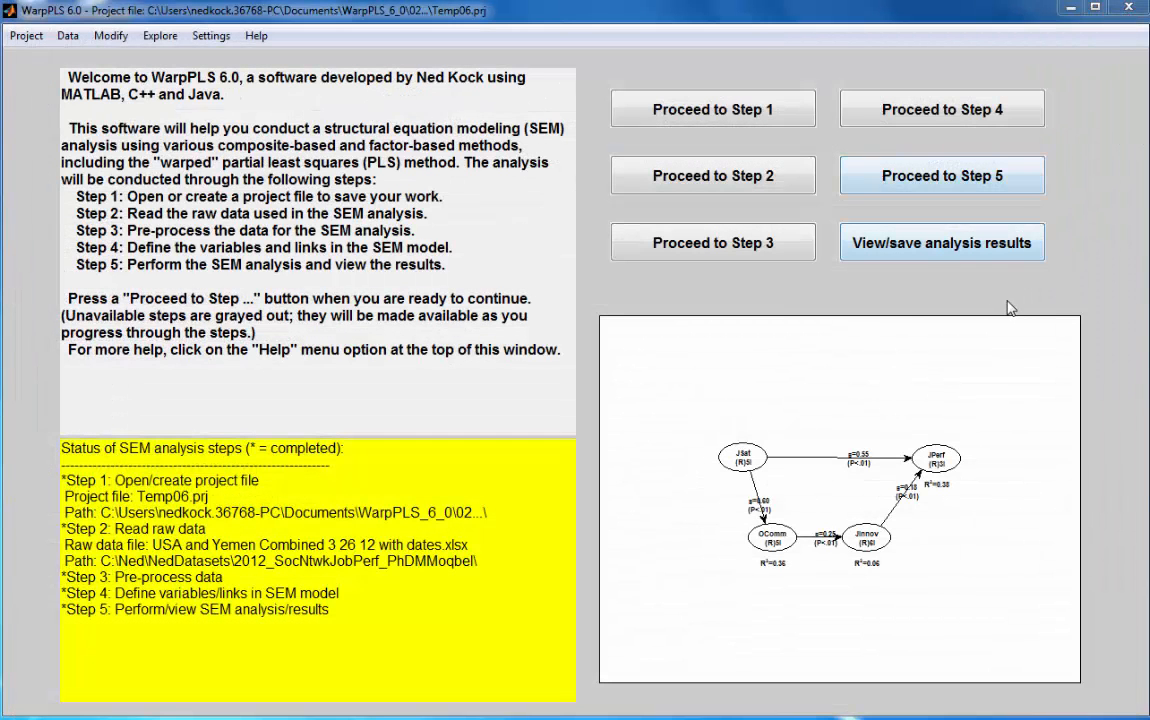